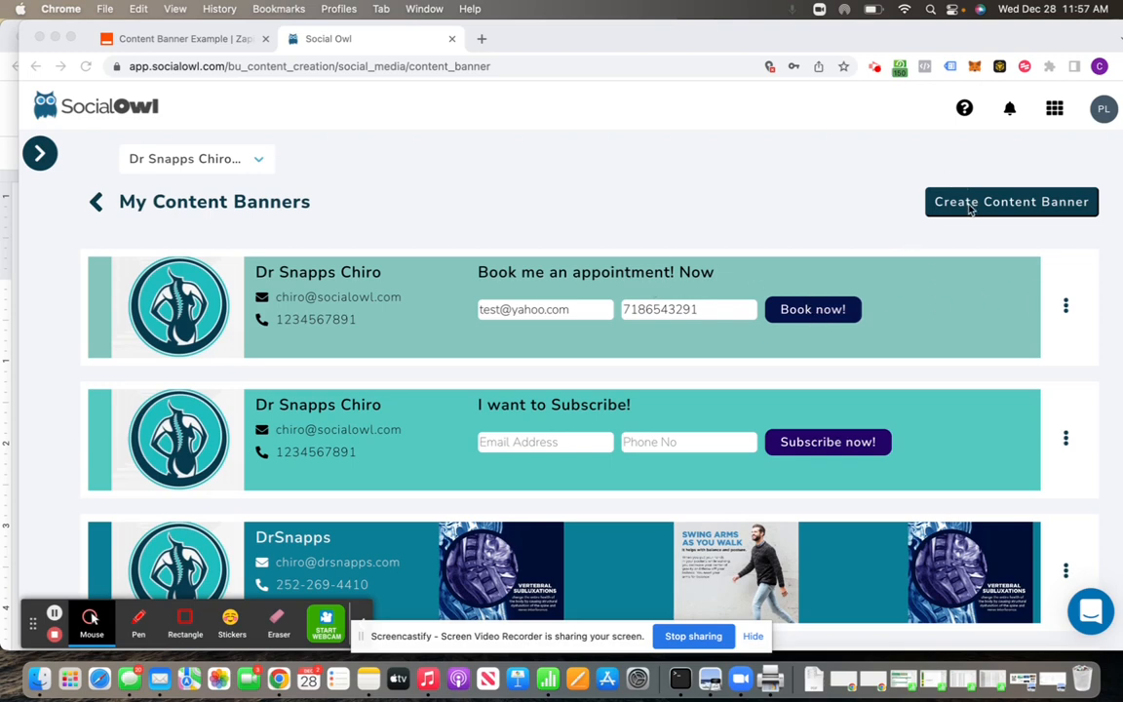
Step: Open the 'Book me an appointment! Now' banner for editing and try its email and phone preview fields
click(1066, 308)
click(1067, 308)
click(1035, 336)
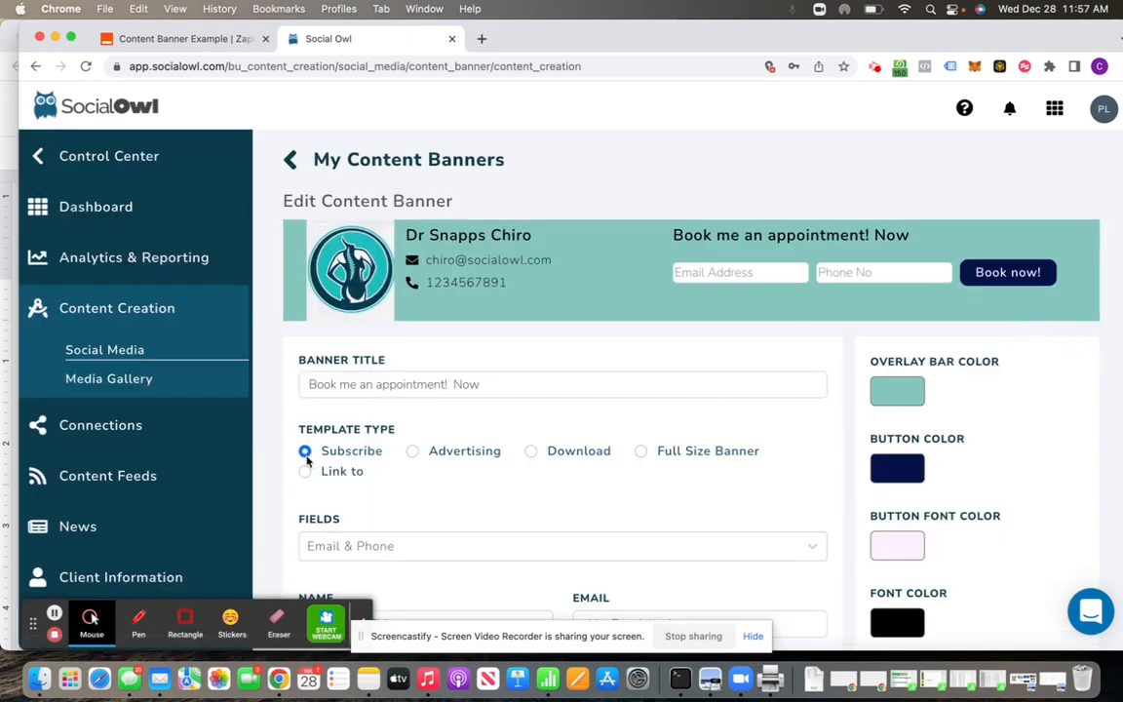
click(720, 277)
click(866, 278)
click(833, 300)
Step: Scroll to the banner's Zapier URL field, then bring up the Content Banner Example zap
scroll(480, 444, down, 1)
scroll(480, 443, up, 1)
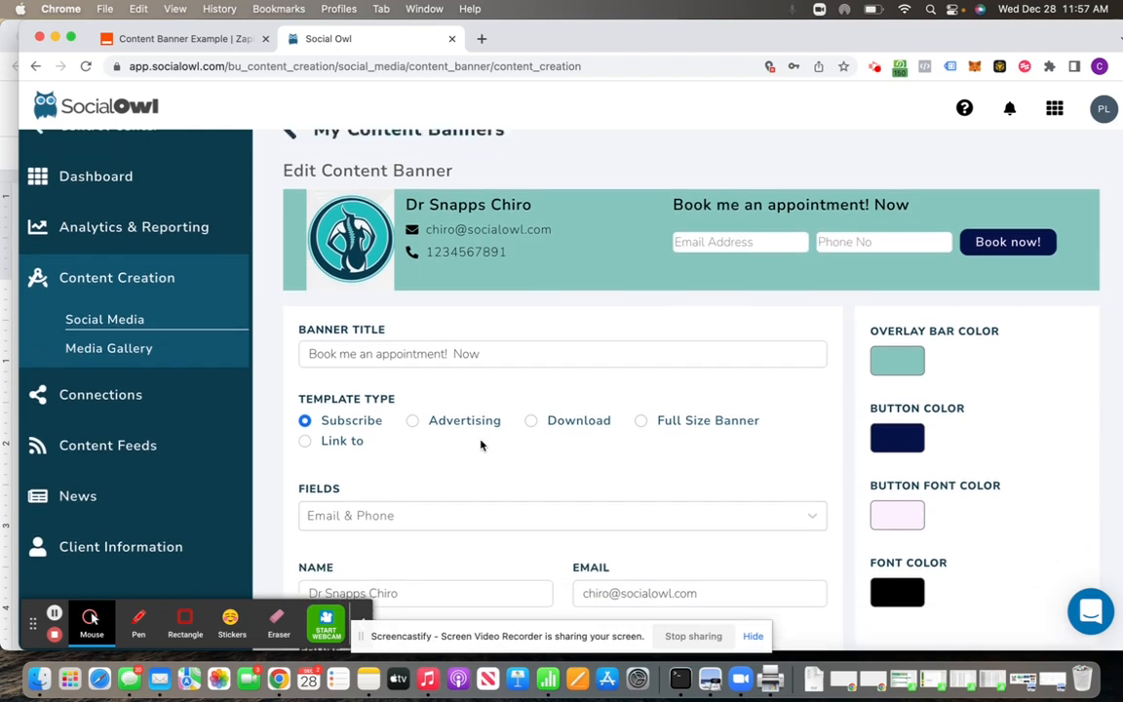
scroll(481, 445, down, 5)
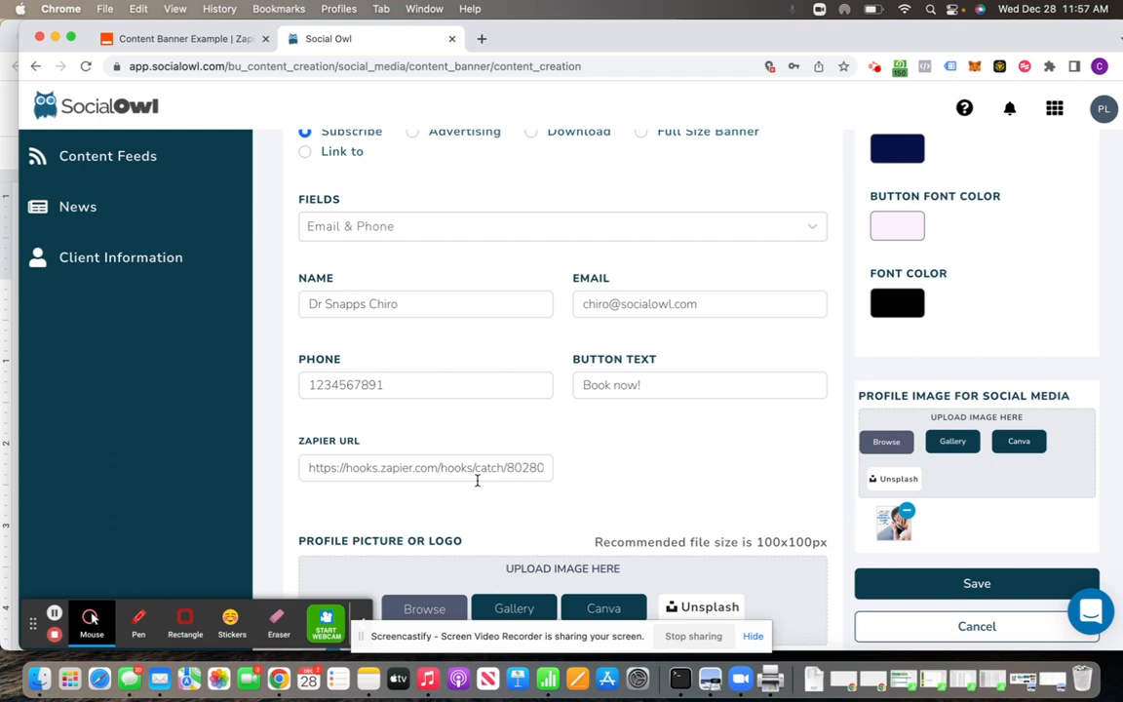
click(186, 39)
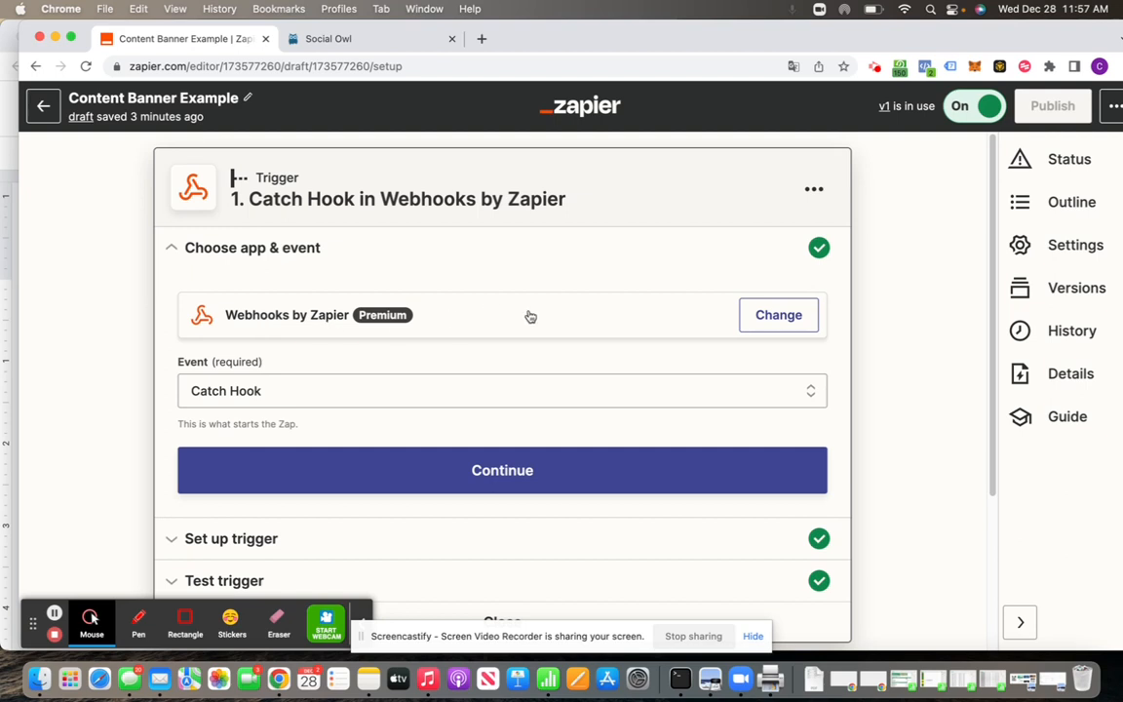
Step: Set the zap trigger event to Catch Hook, keeping Child Key 'response'
scroll(531, 348, down, 2)
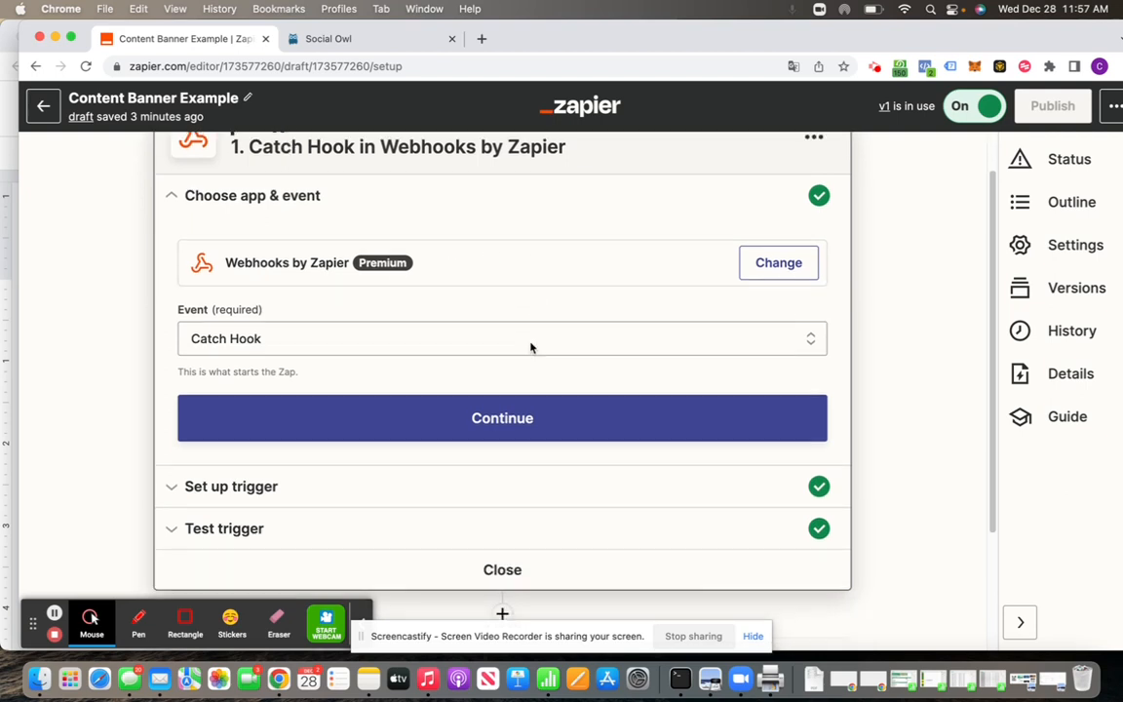
scroll(531, 348, up, 2)
scroll(531, 348, down, 3)
click(330, 306)
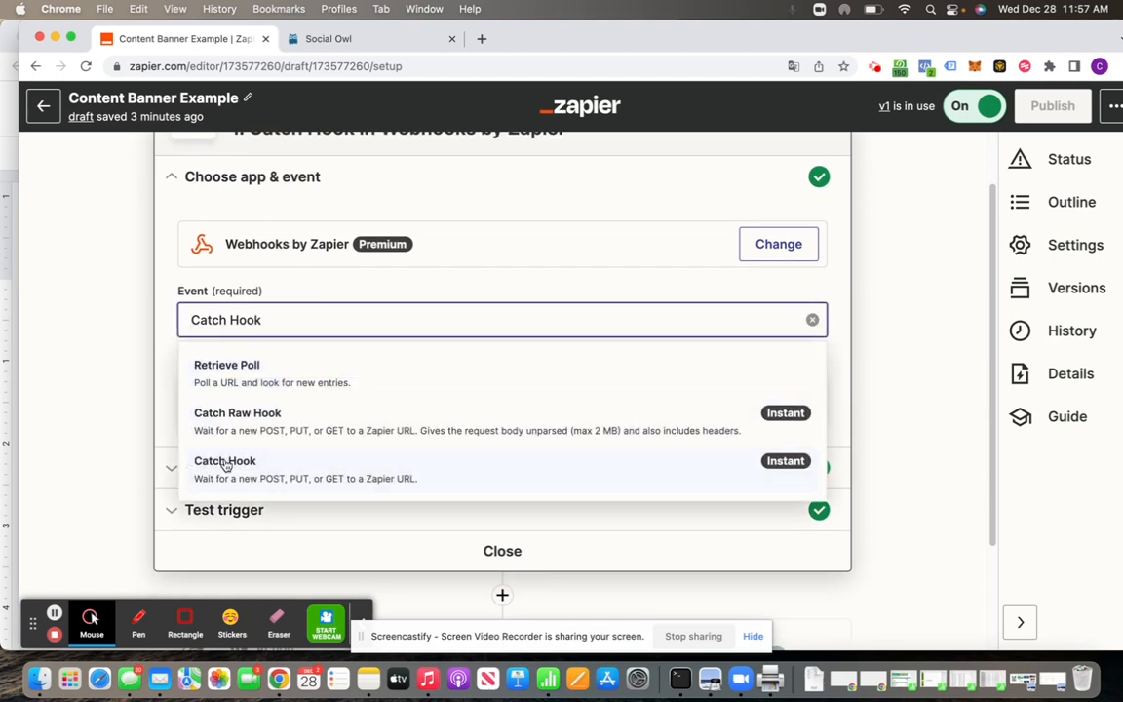
click(240, 470)
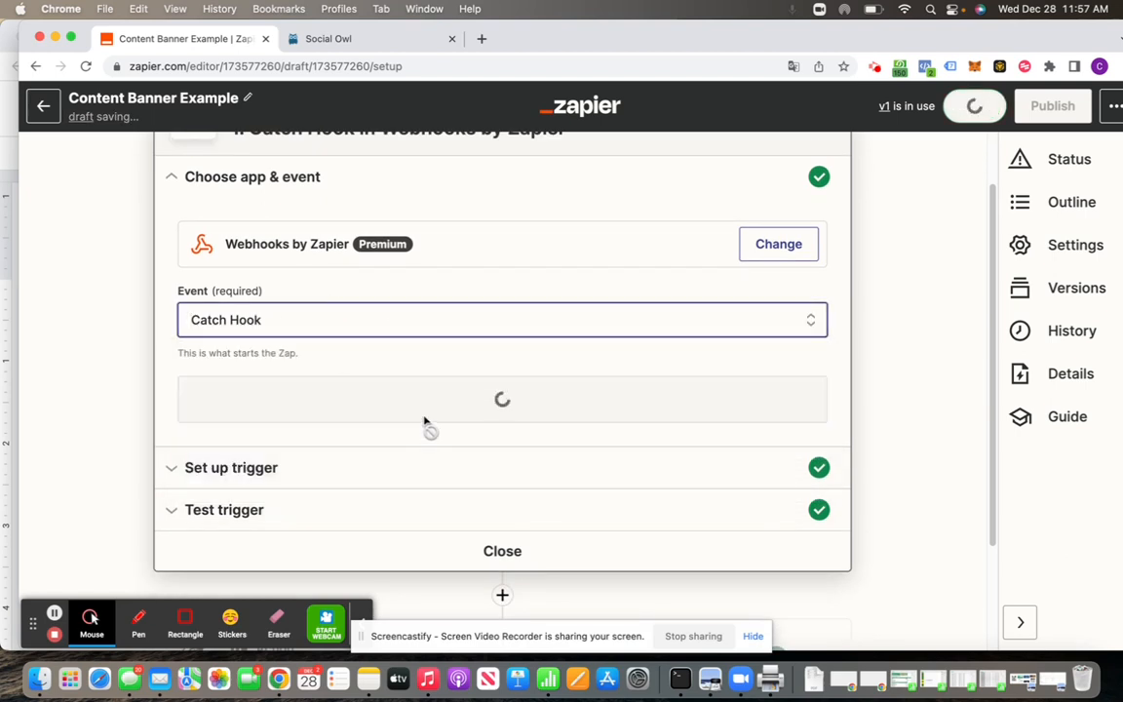
click(463, 401)
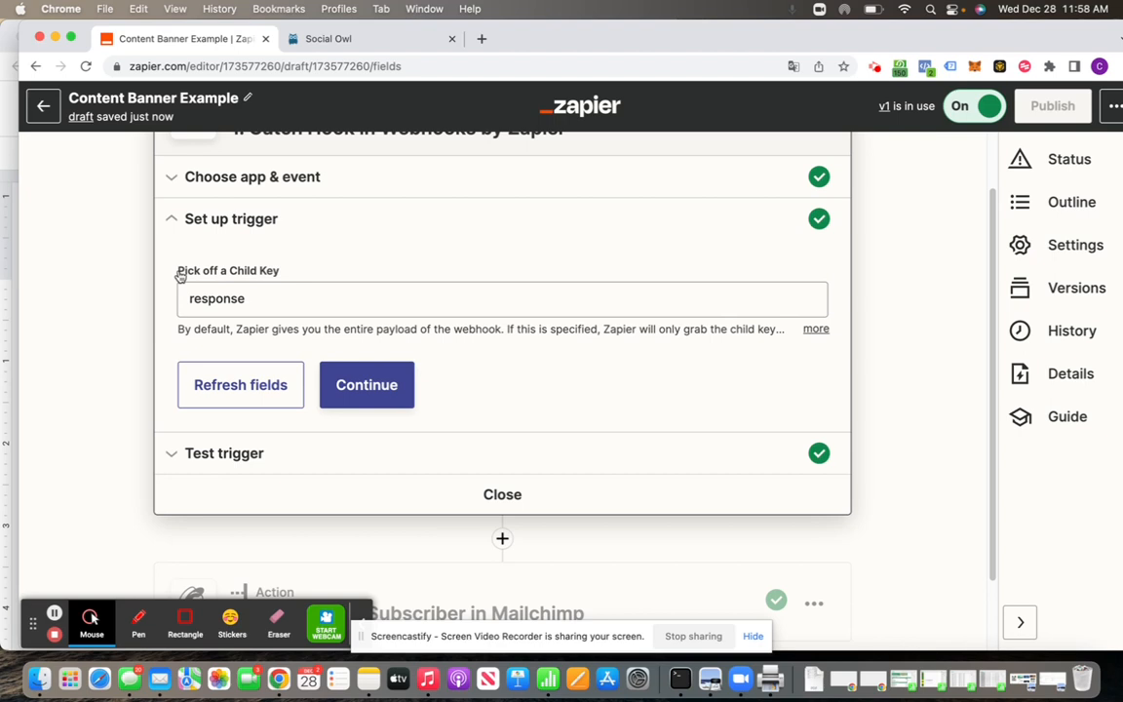
drag(253, 299, 182, 310)
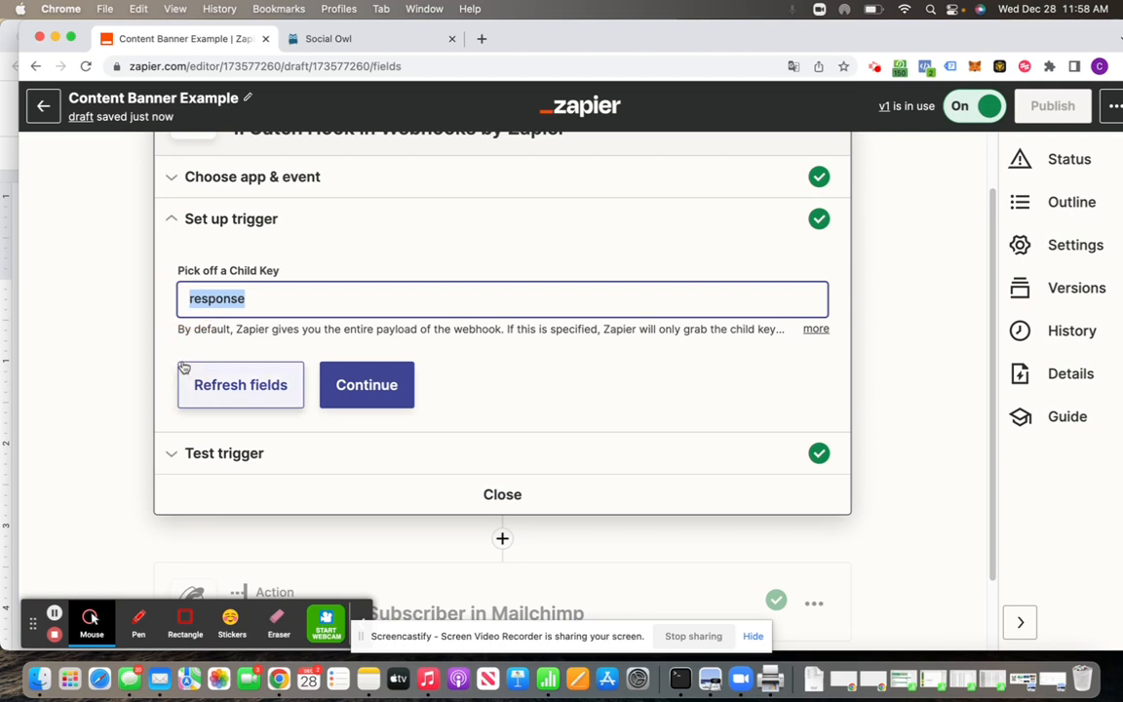
click(374, 377)
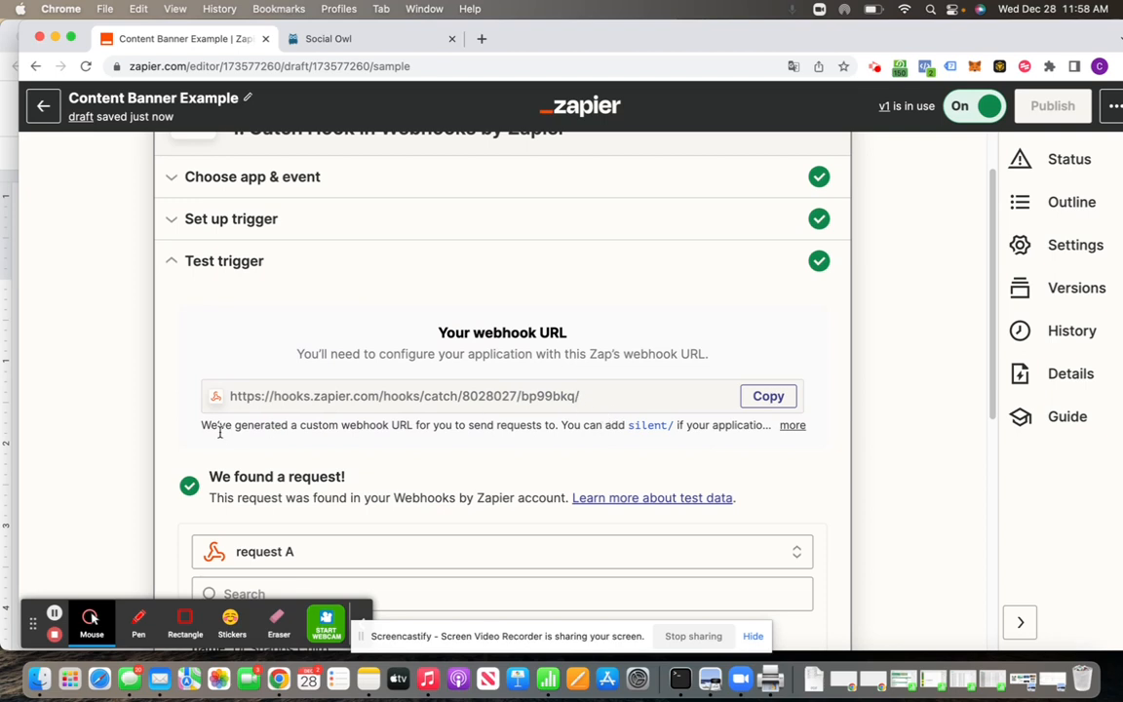
Step: Copy the zap's catch-hook webhook URL into the SocialOwl banner's Zapier URL field
click(762, 399)
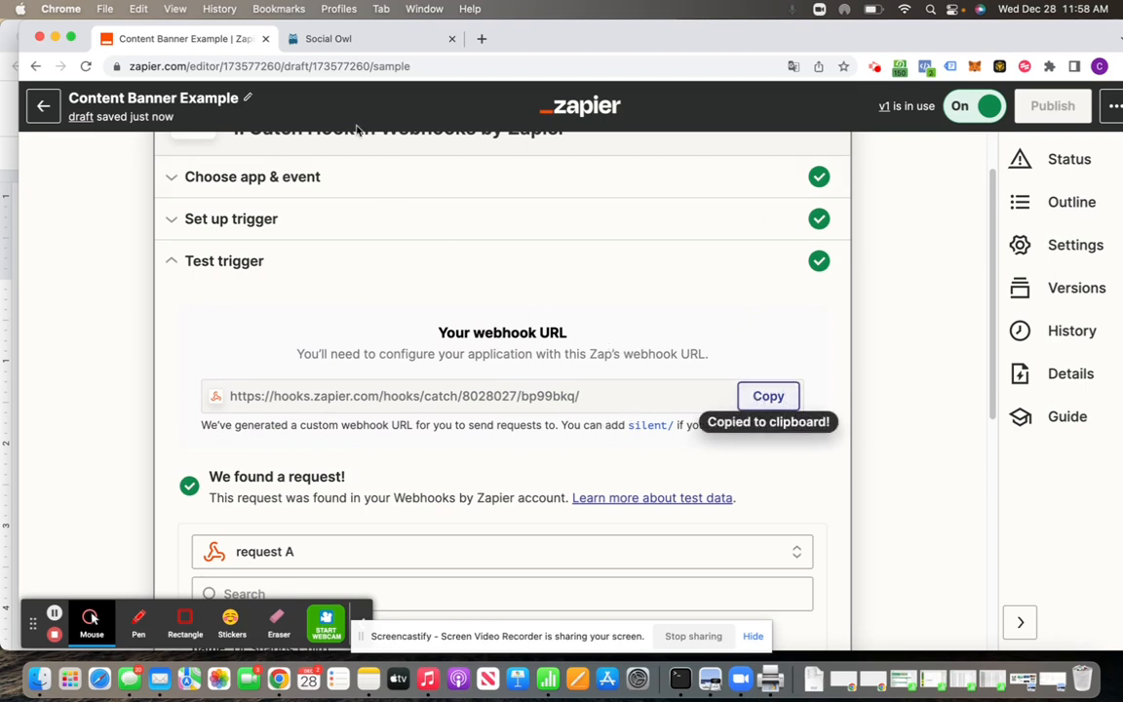
click(322, 39)
click(307, 467)
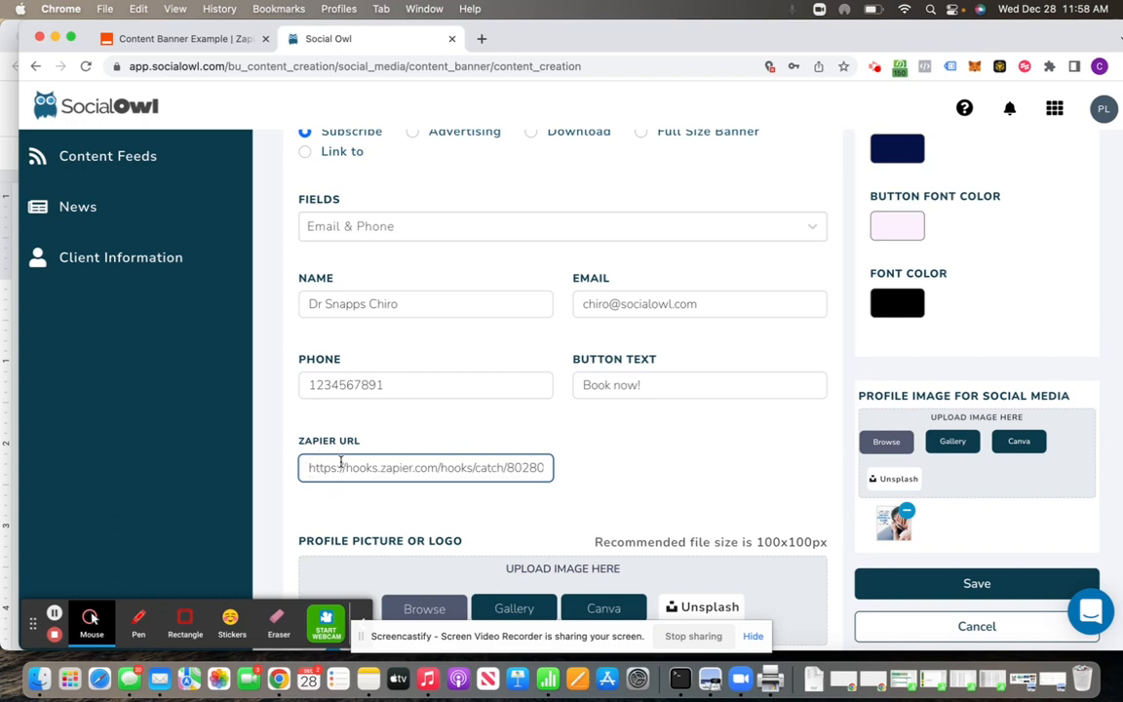
Step: Leave the banner form holding the webhook URL and go back to My Content Banners
scroll(534, 421, down, 2)
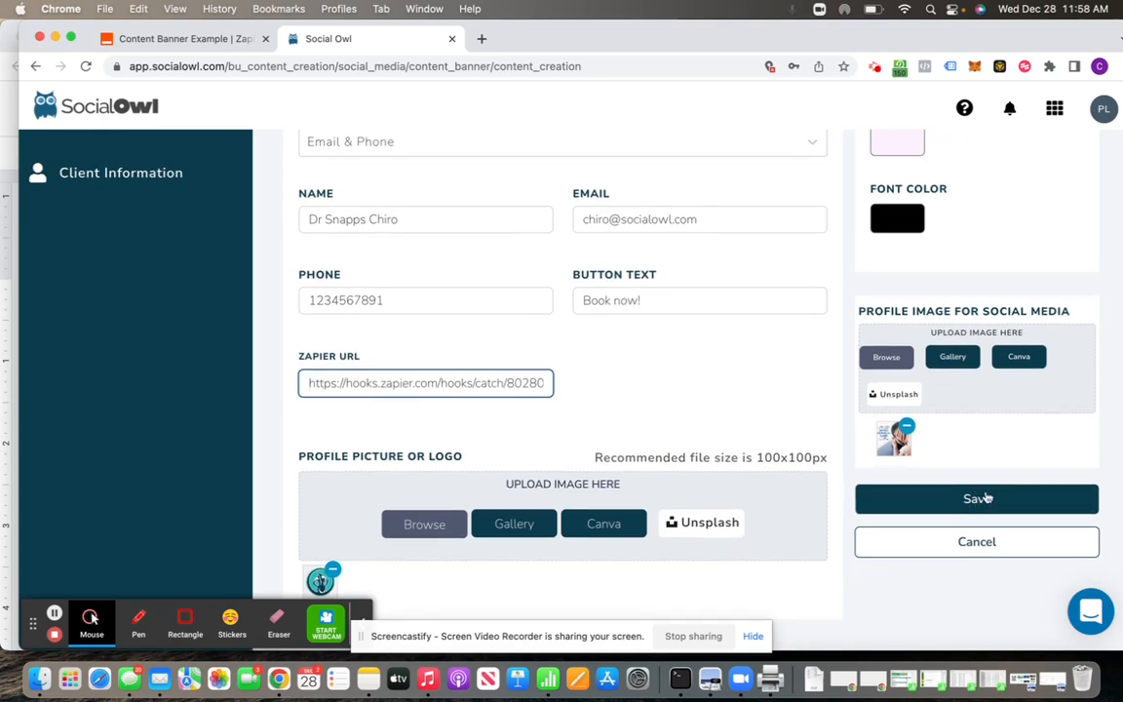
scroll(596, 382, up, 10)
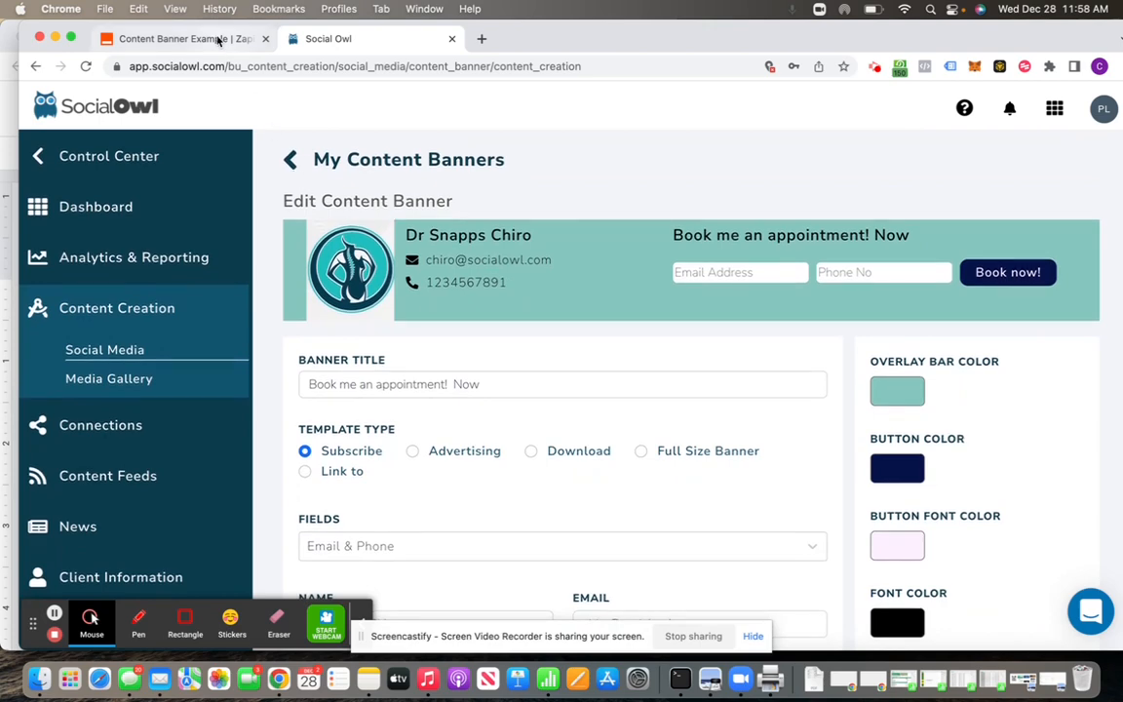
click(291, 162)
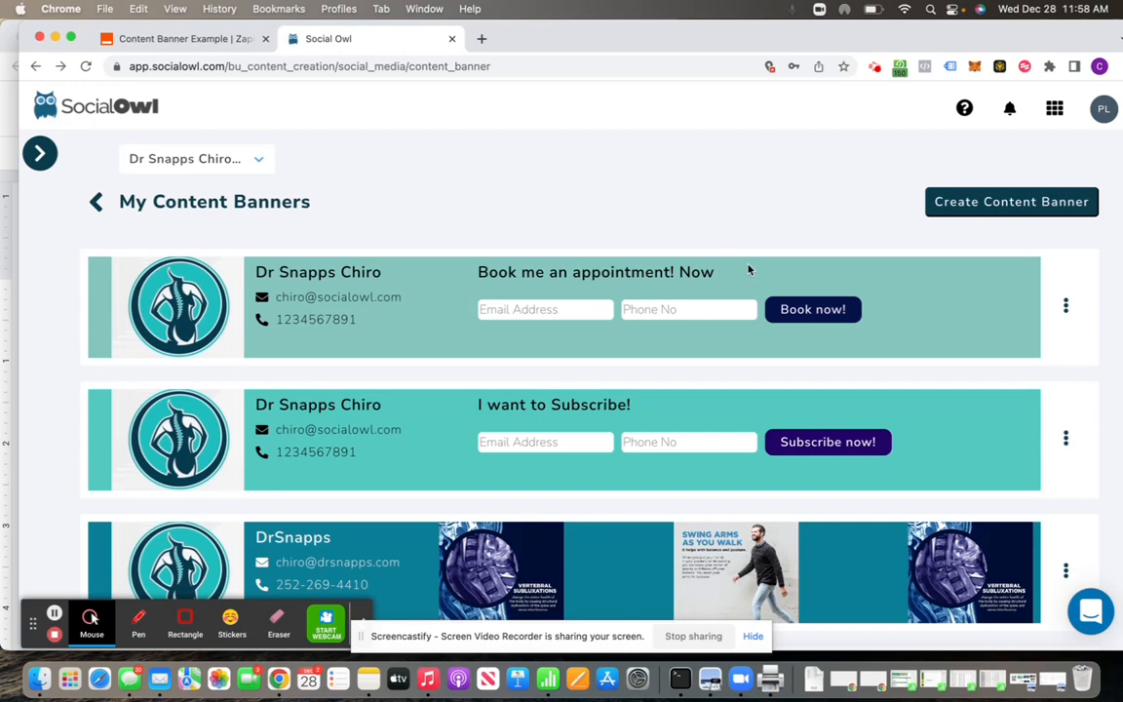
Step: Review the captured request's title, name, templateType, email and phone fields, then return to SocialOwl
click(202, 40)
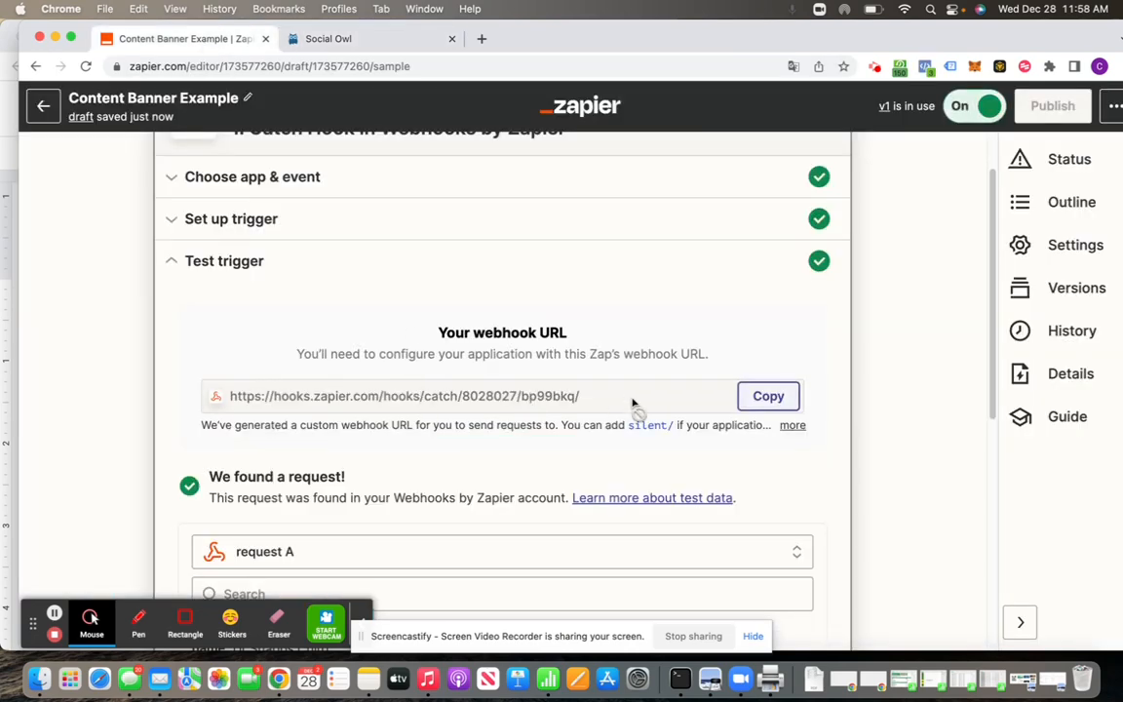
scroll(525, 447, down, 1)
scroll(525, 447, down, 1)
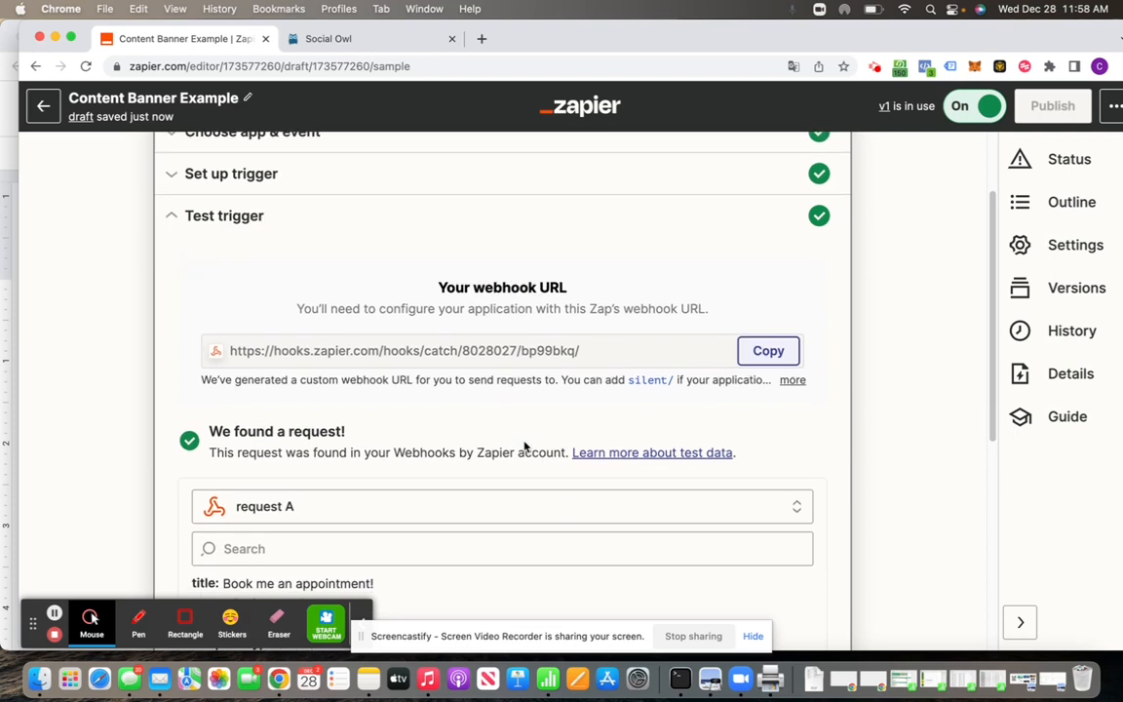
scroll(525, 447, down, 1)
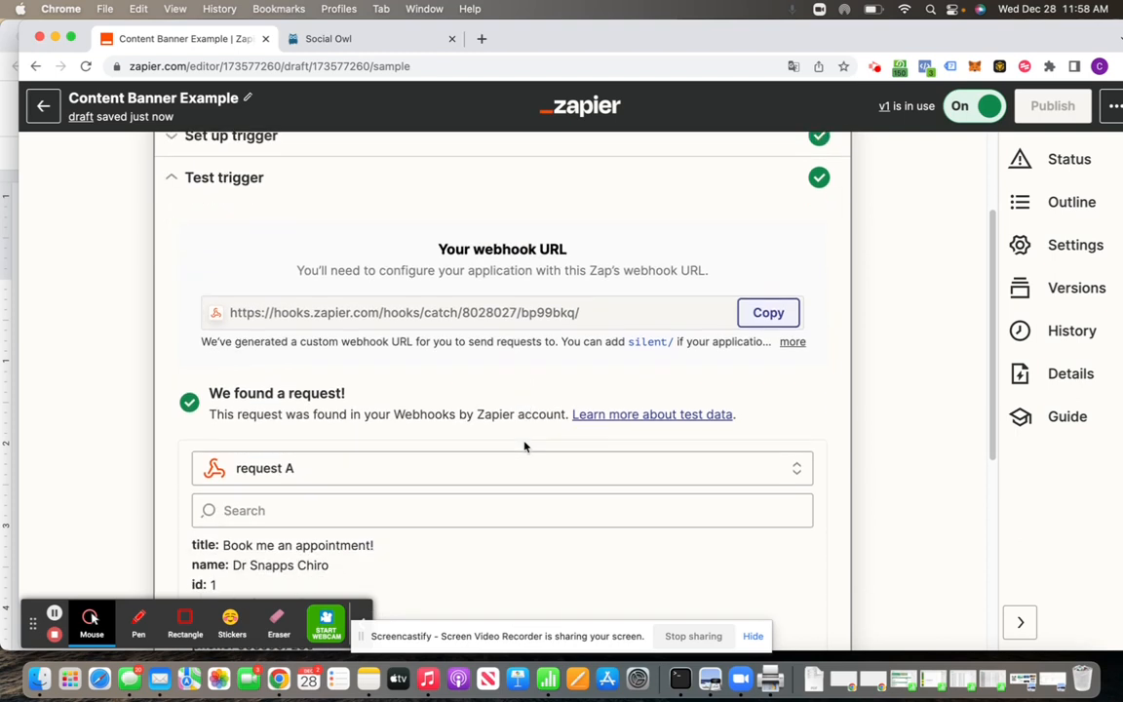
scroll(524, 447, down, 1)
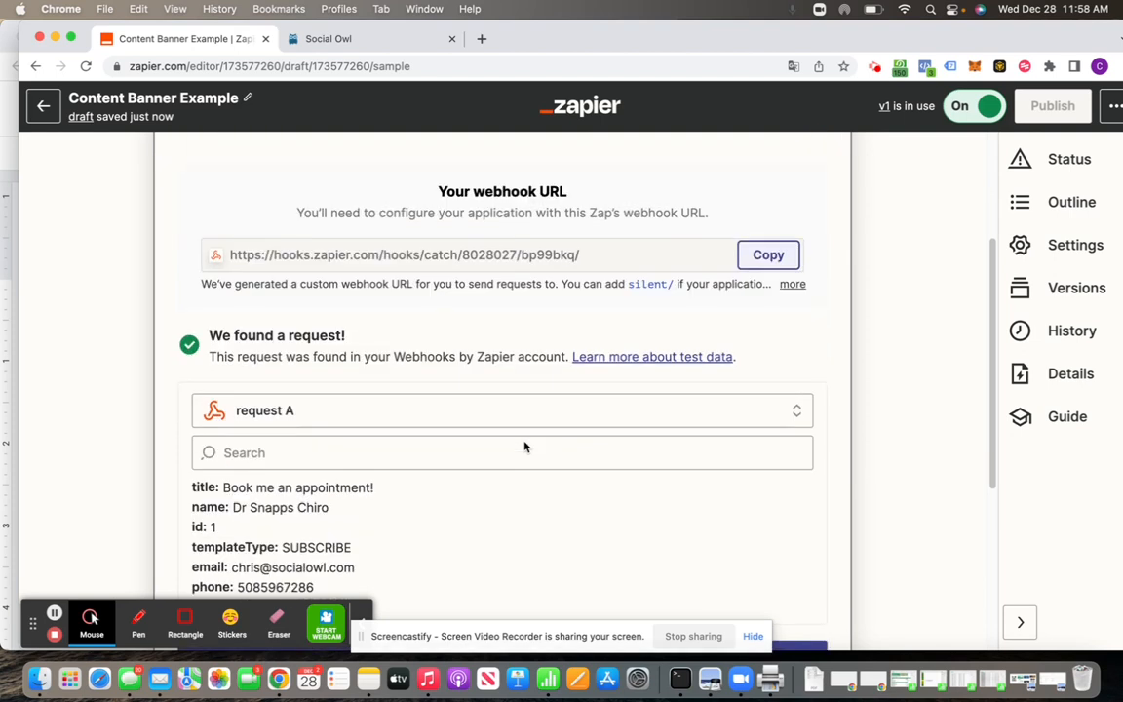
scroll(524, 446, up, 5)
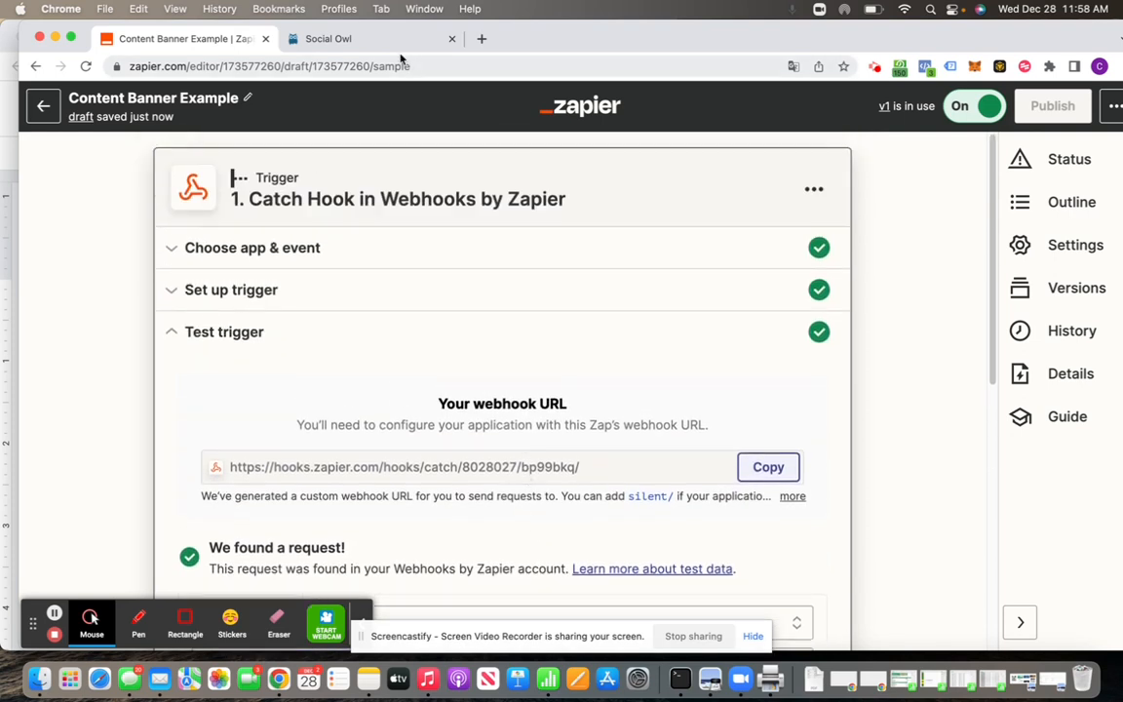
click(343, 38)
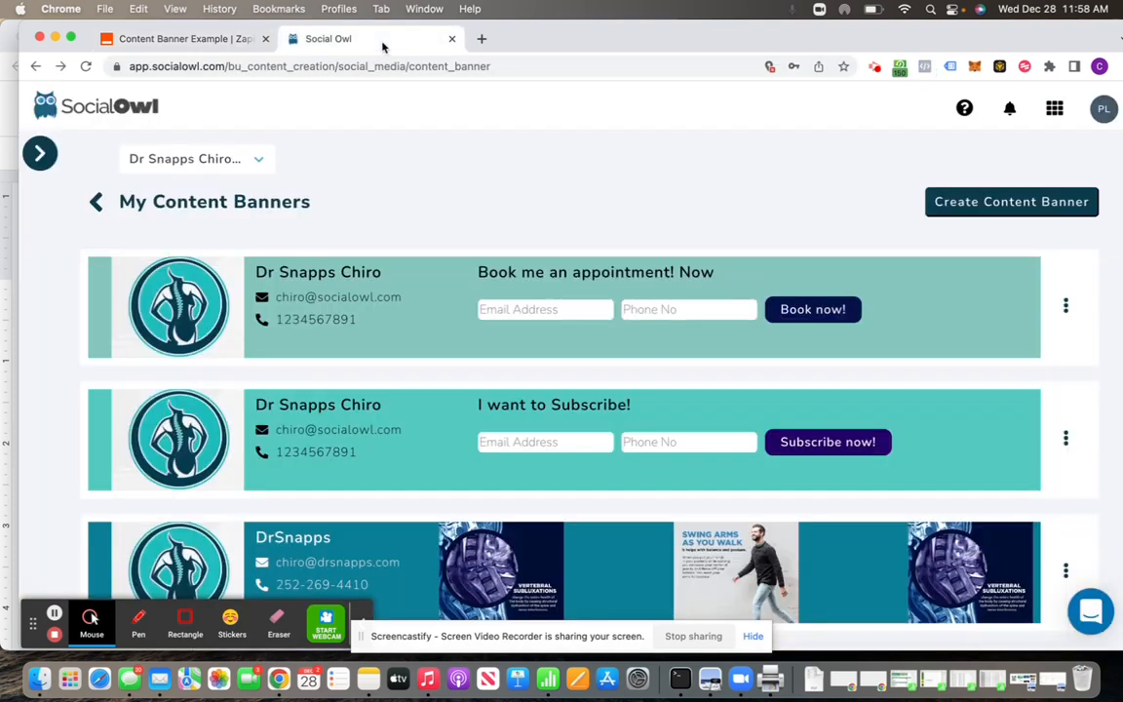
Step: Start a new post with the 'Book me an appointment Now' content banner selected, and preview it
click(1064, 309)
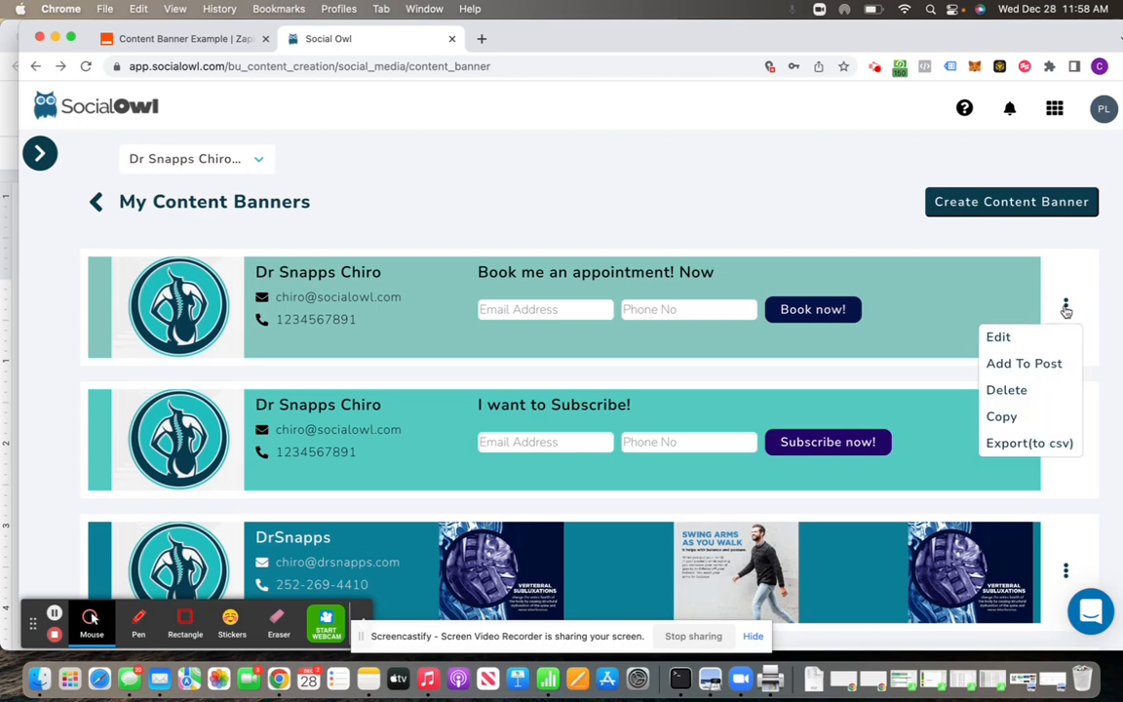
click(1027, 364)
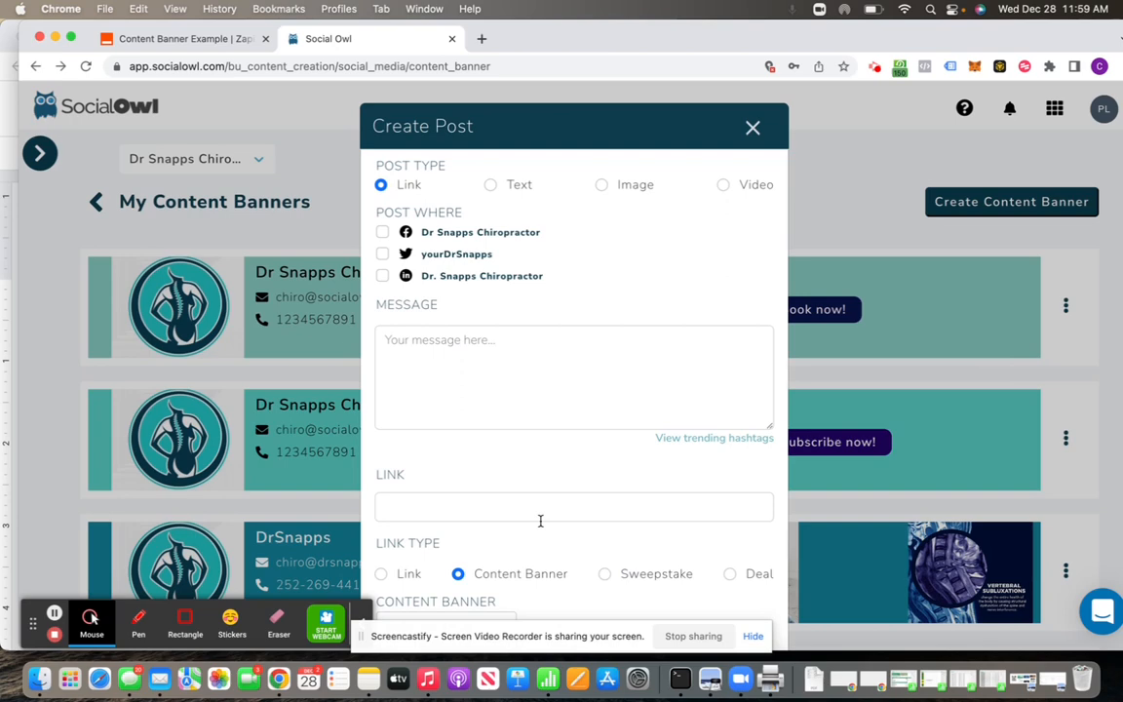
scroll(540, 521, down, 3)
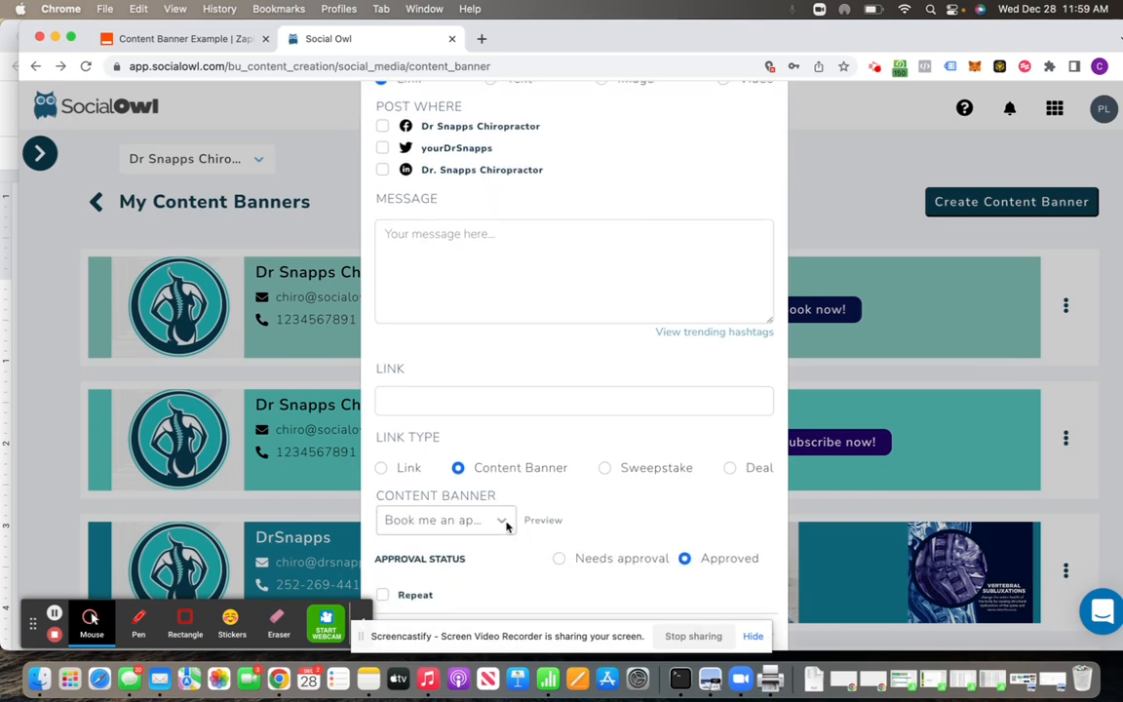
click(506, 527)
click(447, 329)
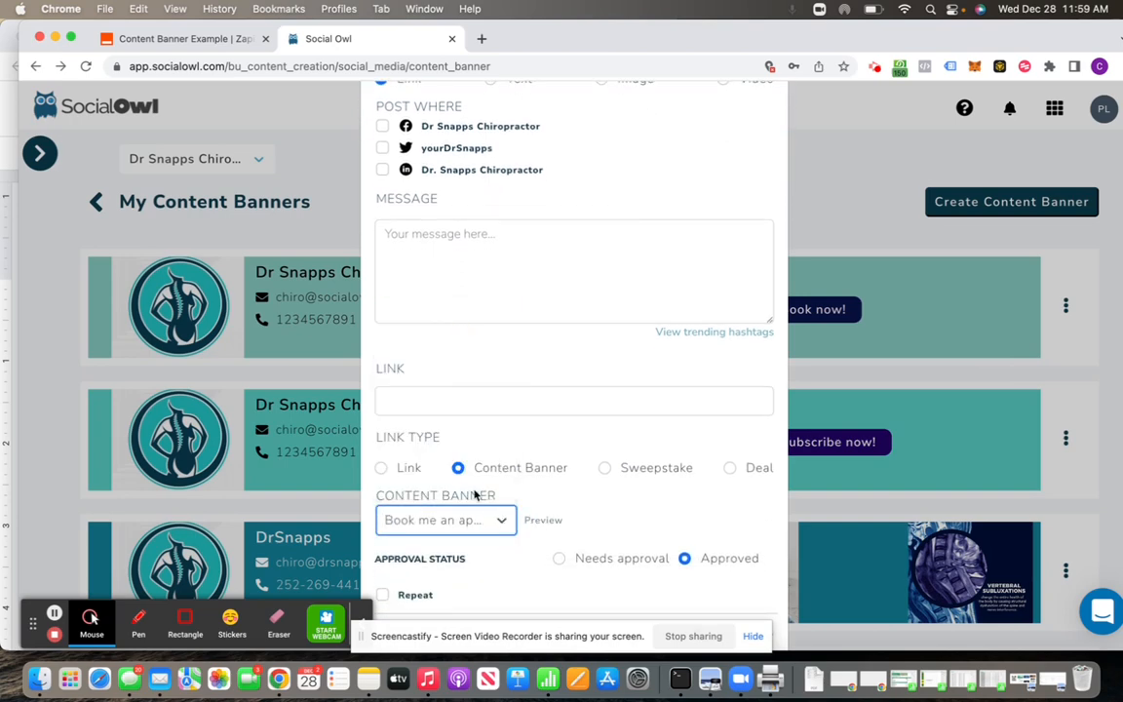
click(543, 521)
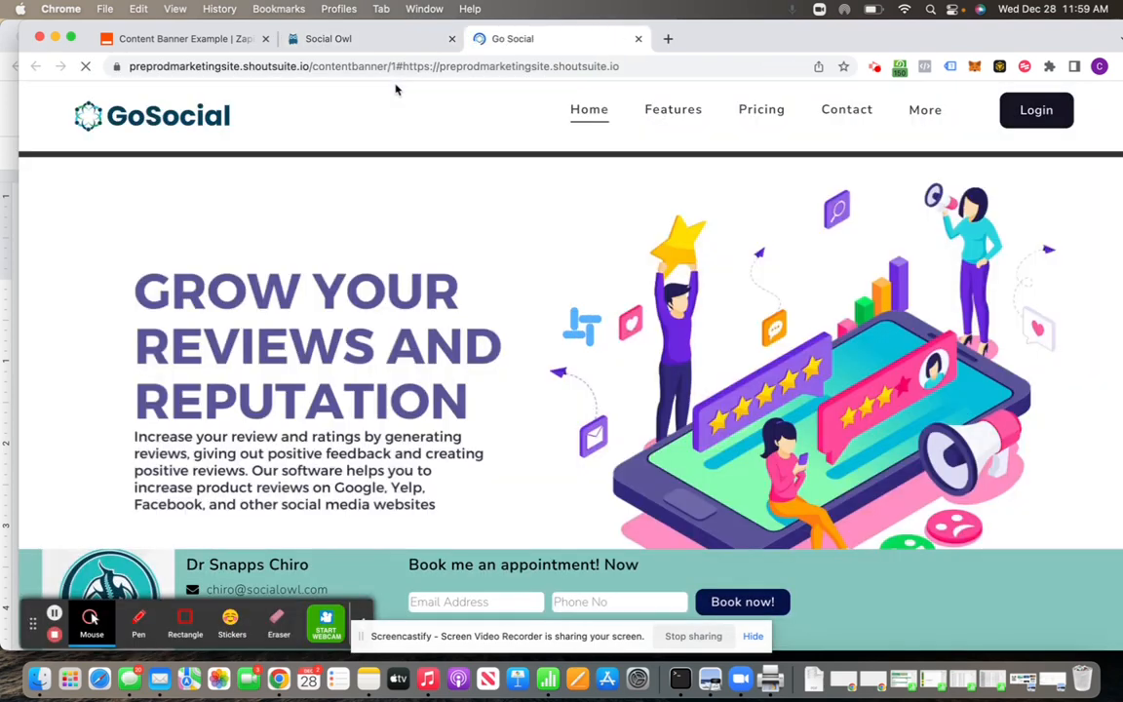
Step: Submit the booking banner with a test e-mail and phone number, then dismiss the success message
click(440, 606)
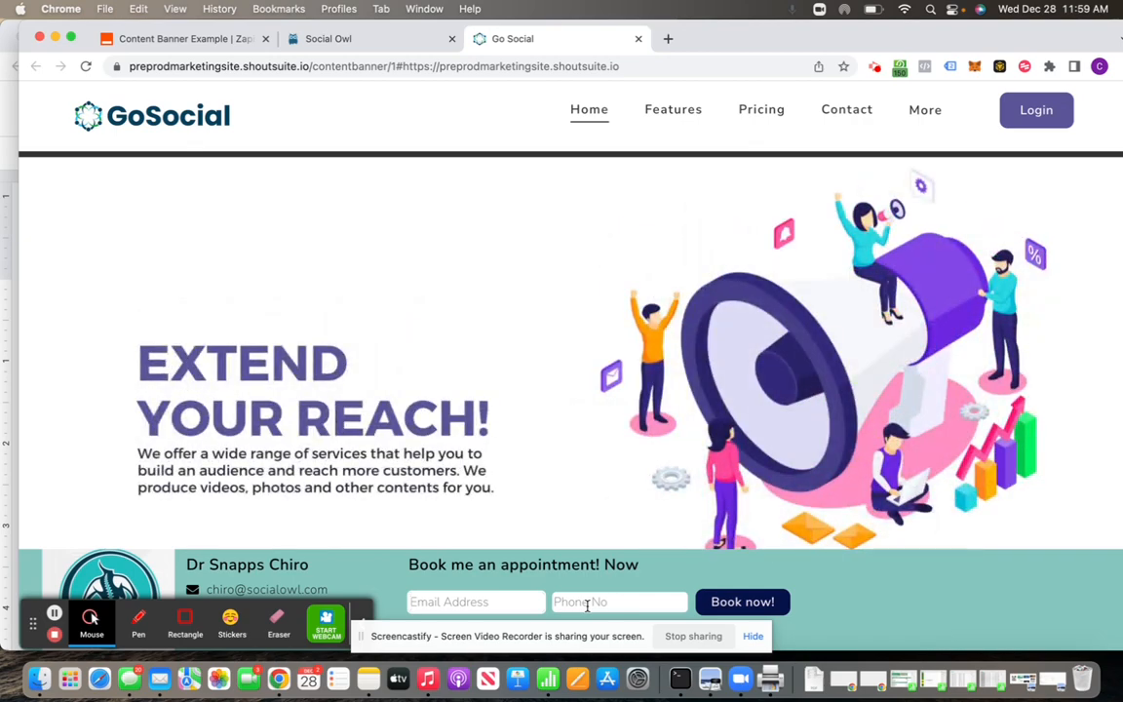
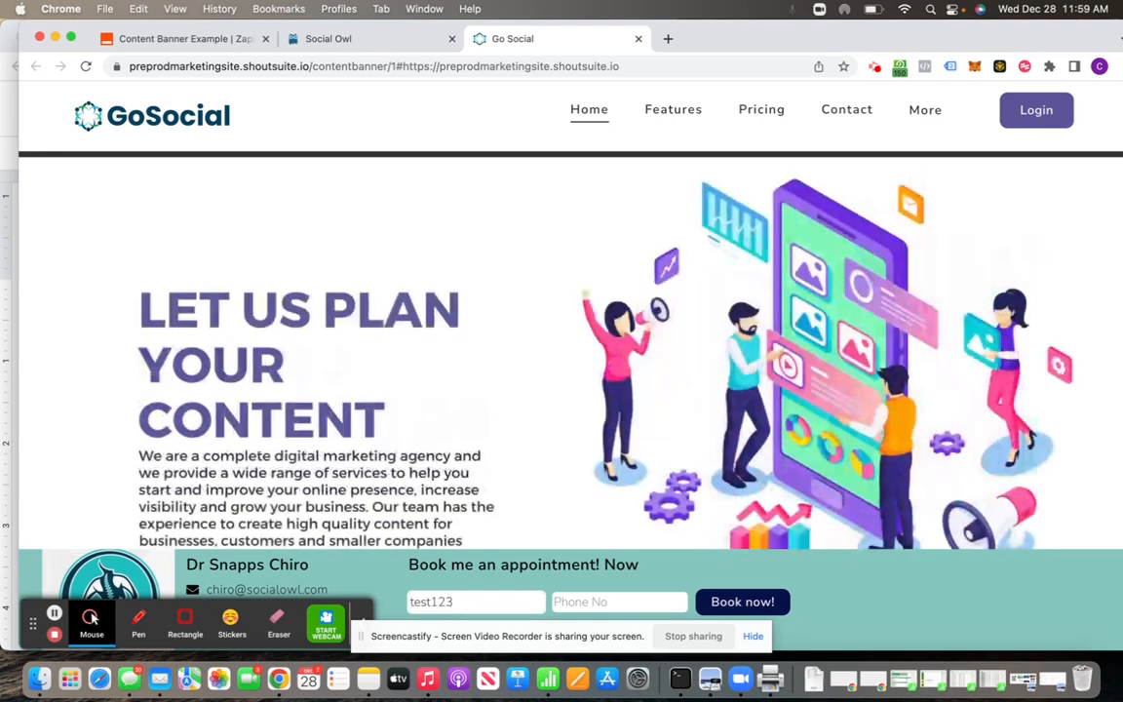
key(Tab)
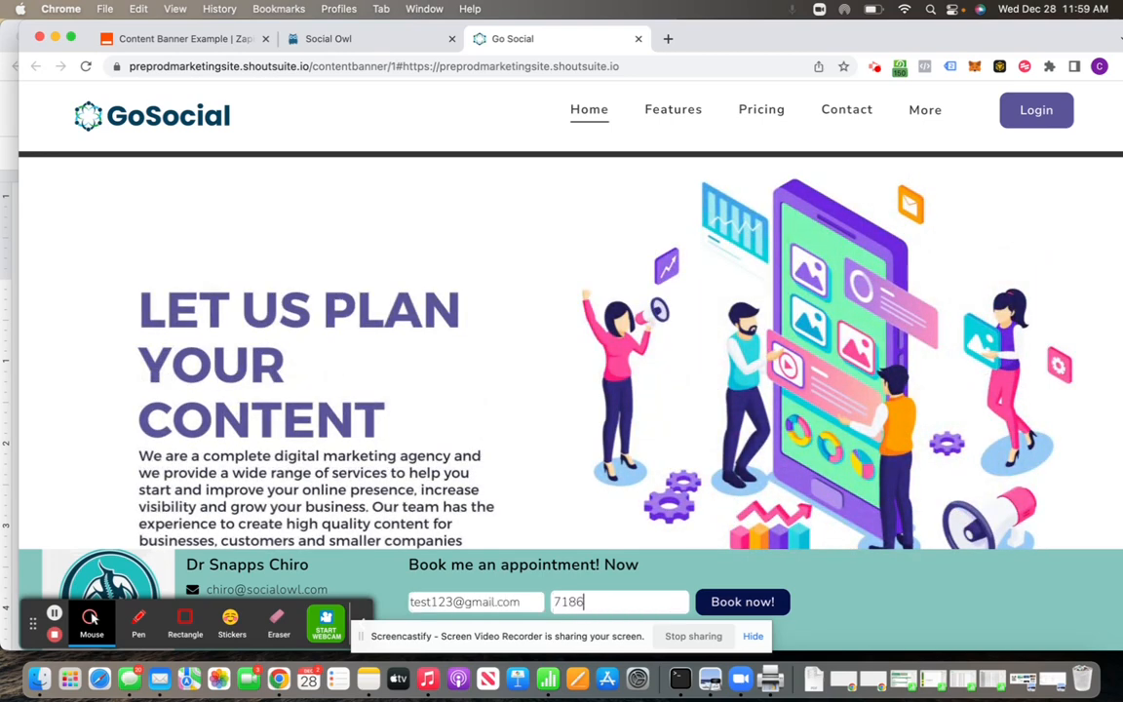
click(770, 601)
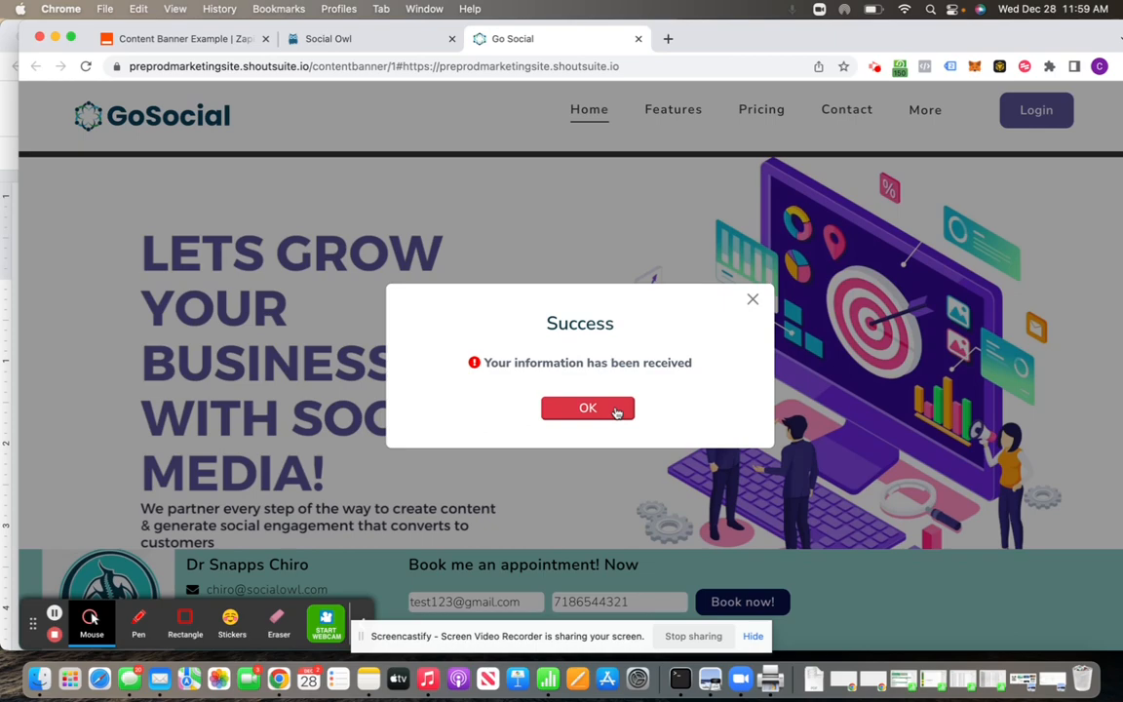
click(753, 298)
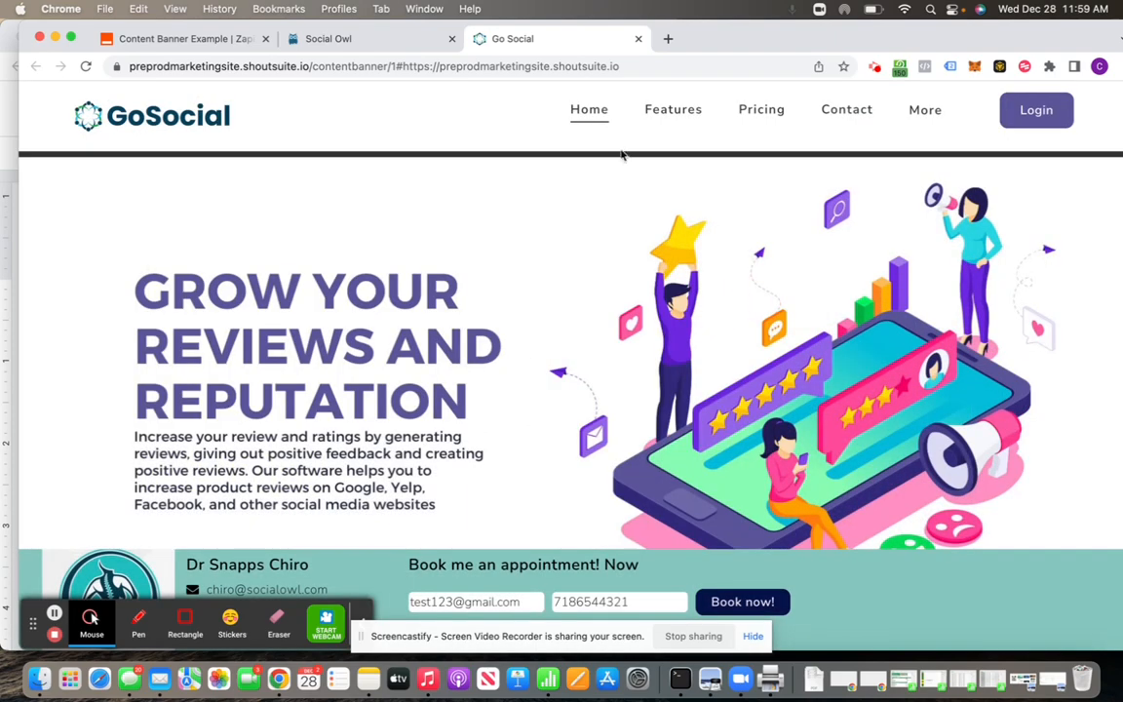
click(169, 39)
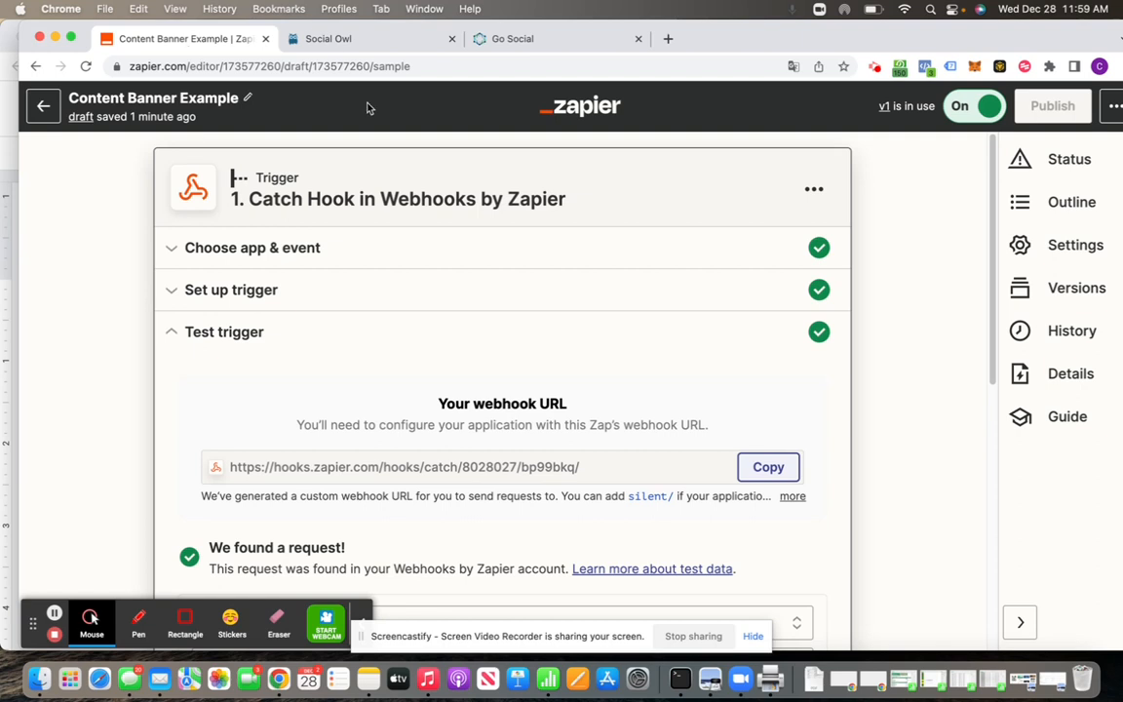
scroll(308, 533, down, 2)
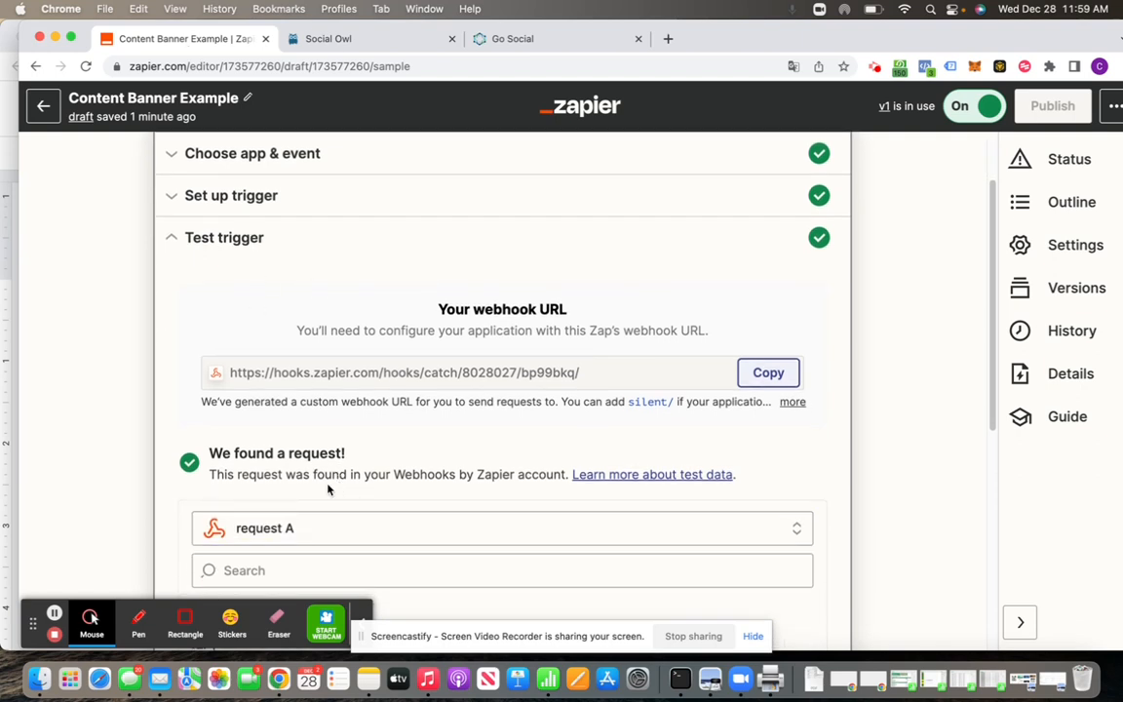
scroll(332, 410, down, 2)
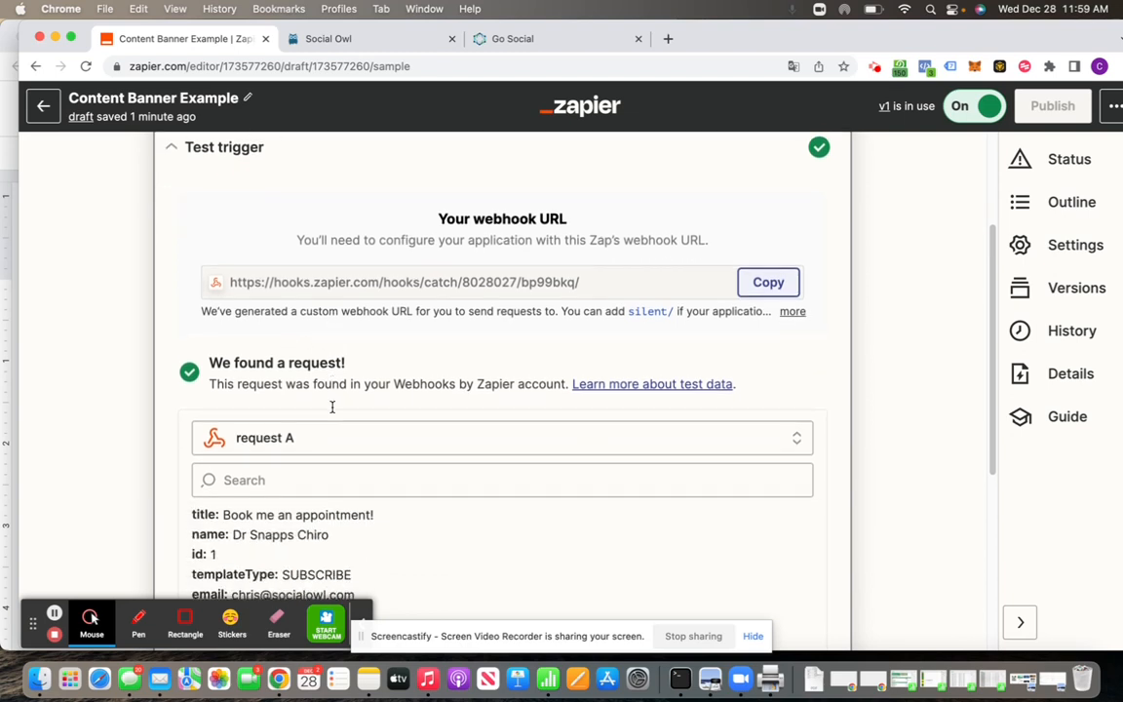
scroll(336, 409, down, 3)
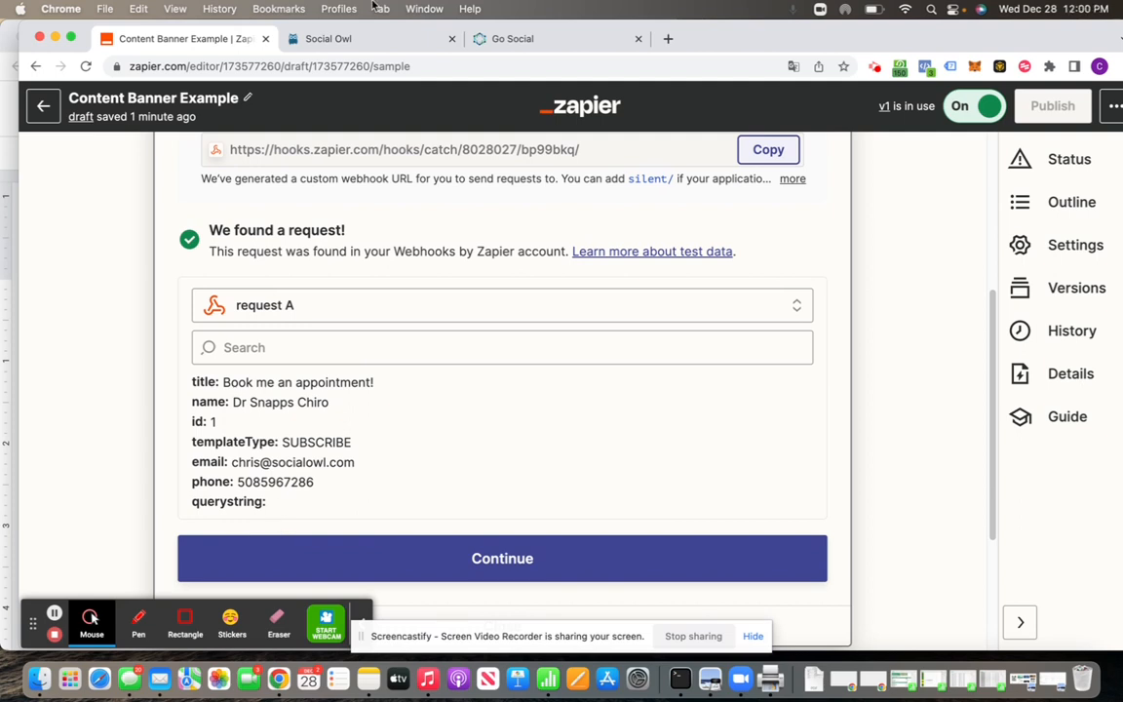
Step: Continue from the tested trigger to the Mailchimp Add/Update Subscriber action
scroll(476, 527, down, 3)
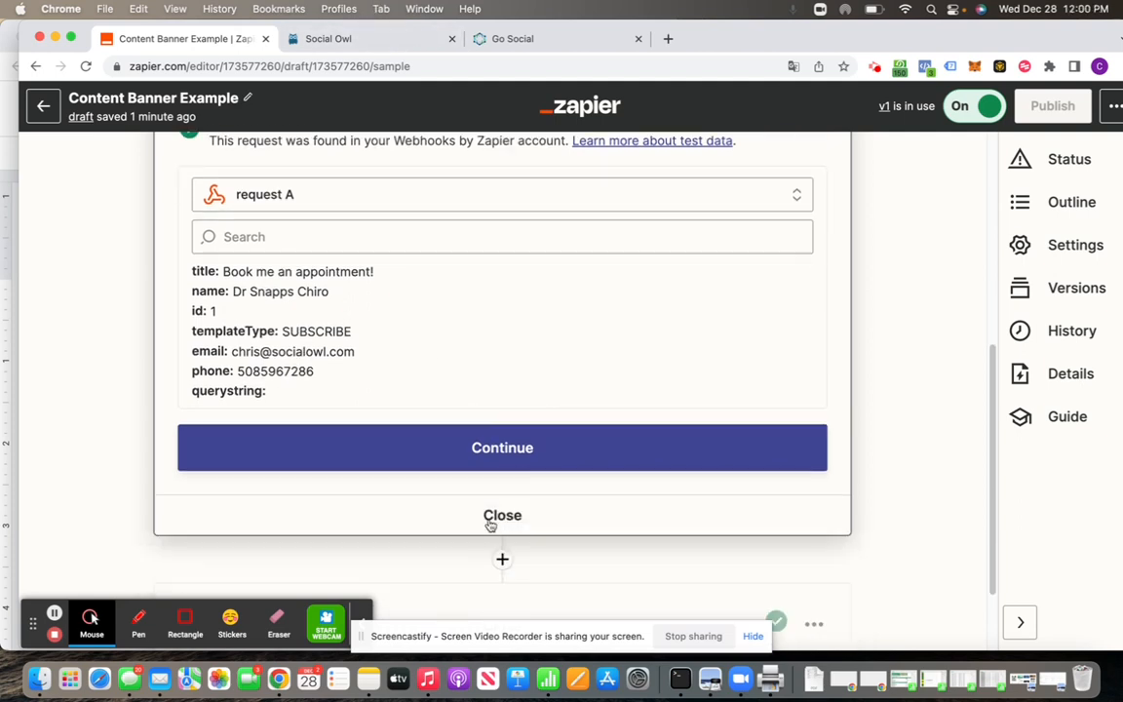
click(492, 450)
scroll(497, 456, down, 5)
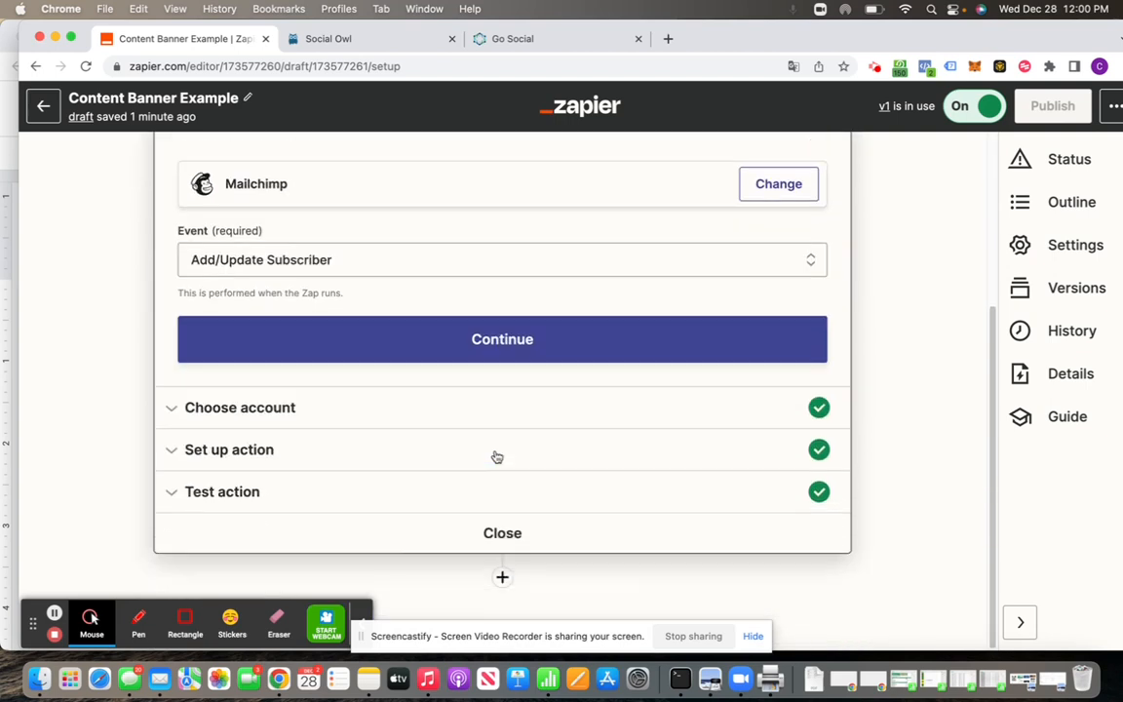
scroll(476, 259, up, 5)
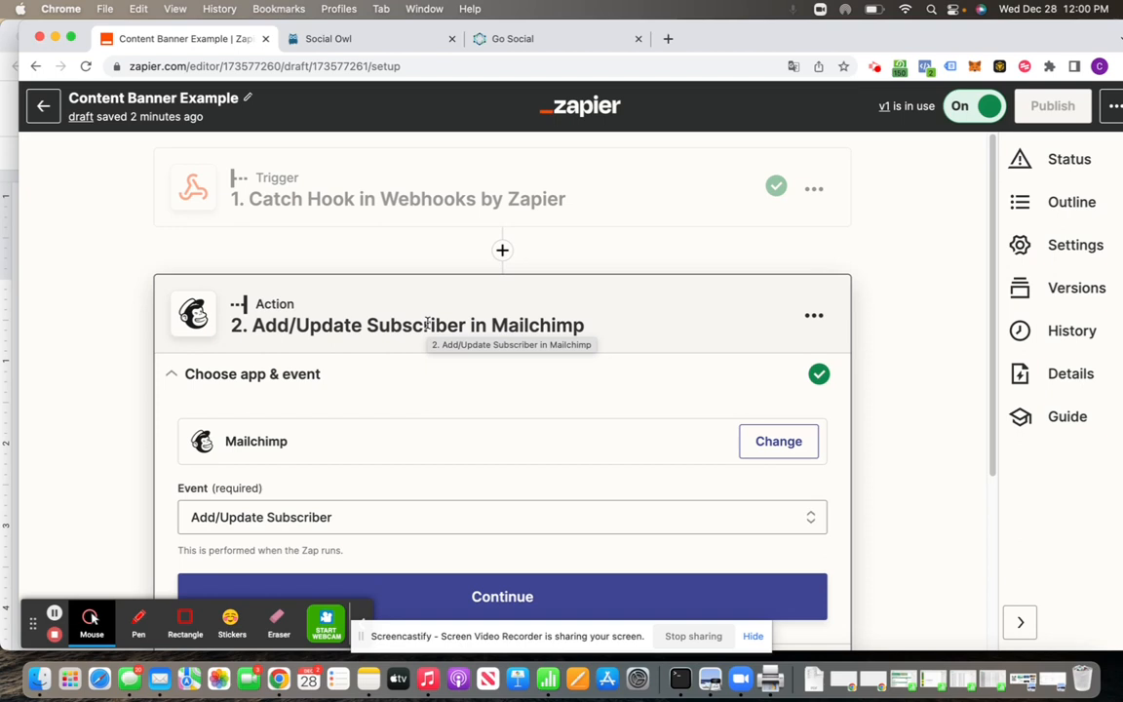
scroll(416, 409, down, 2)
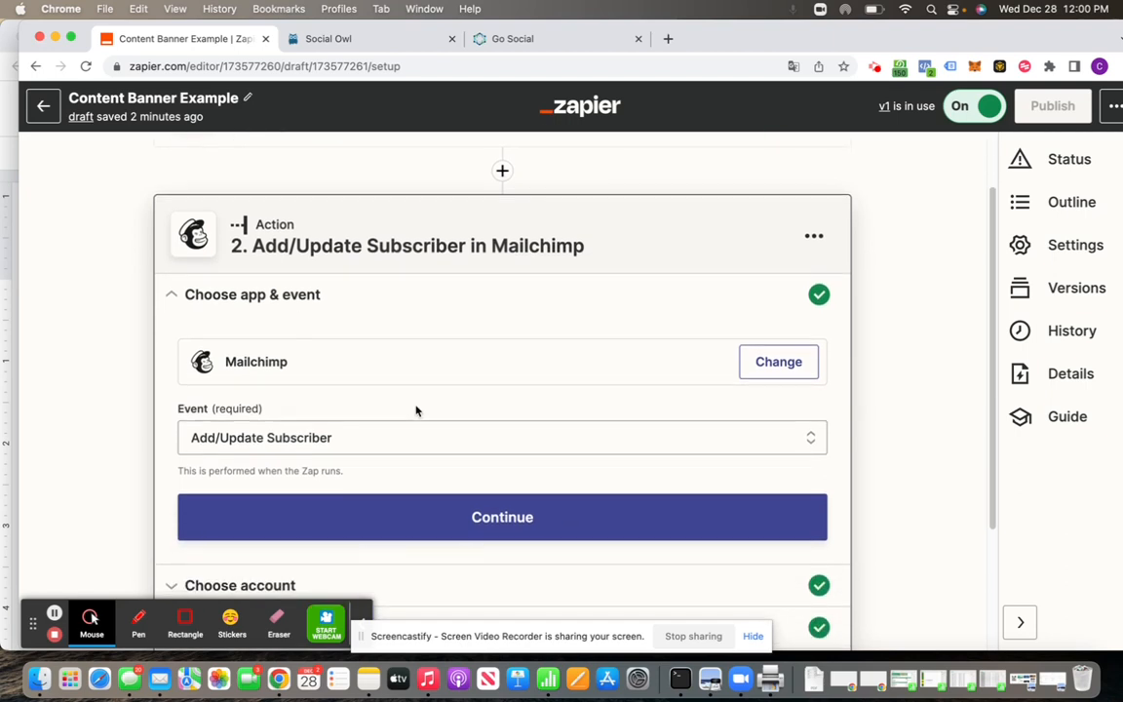
scroll(417, 411, down, 2)
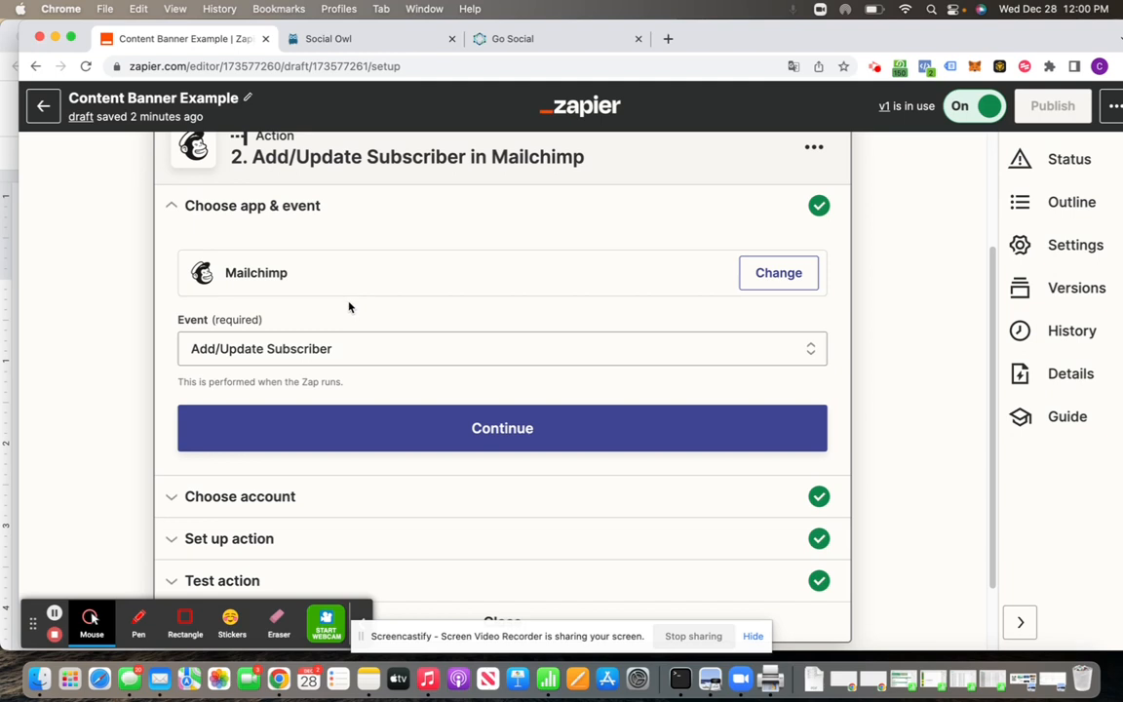
Step: Glance at the SocialOwl form, then expand the action's account choice showing TRADE TECH Mailchimp
click(304, 40)
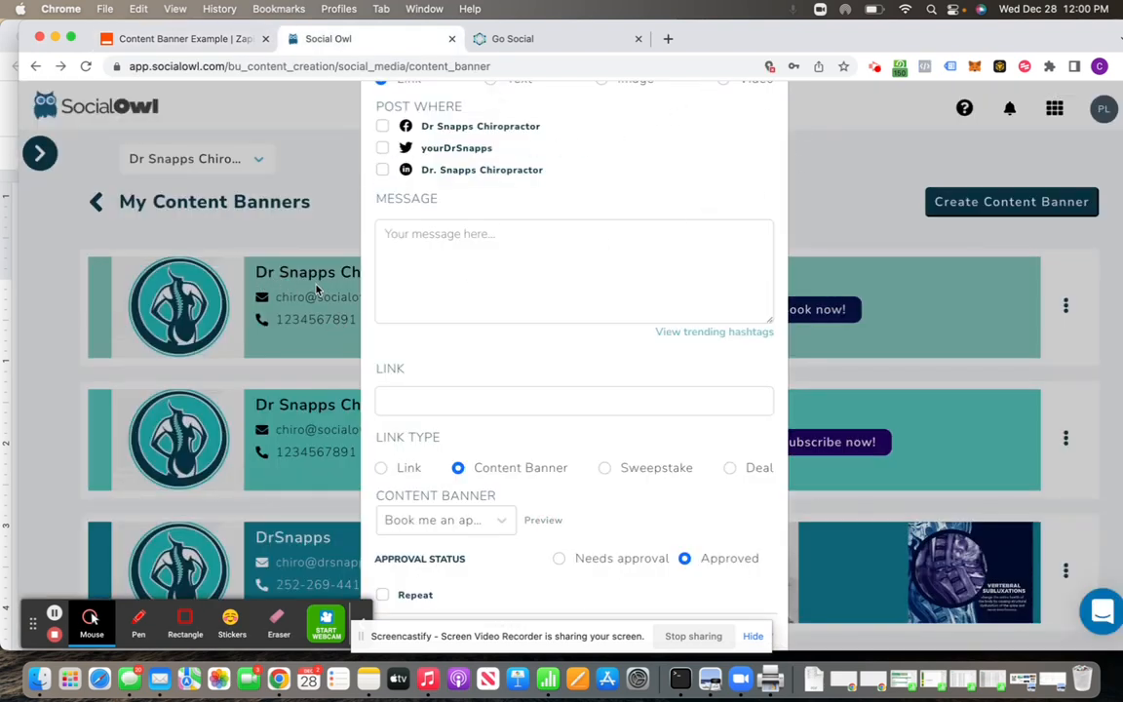
click(206, 44)
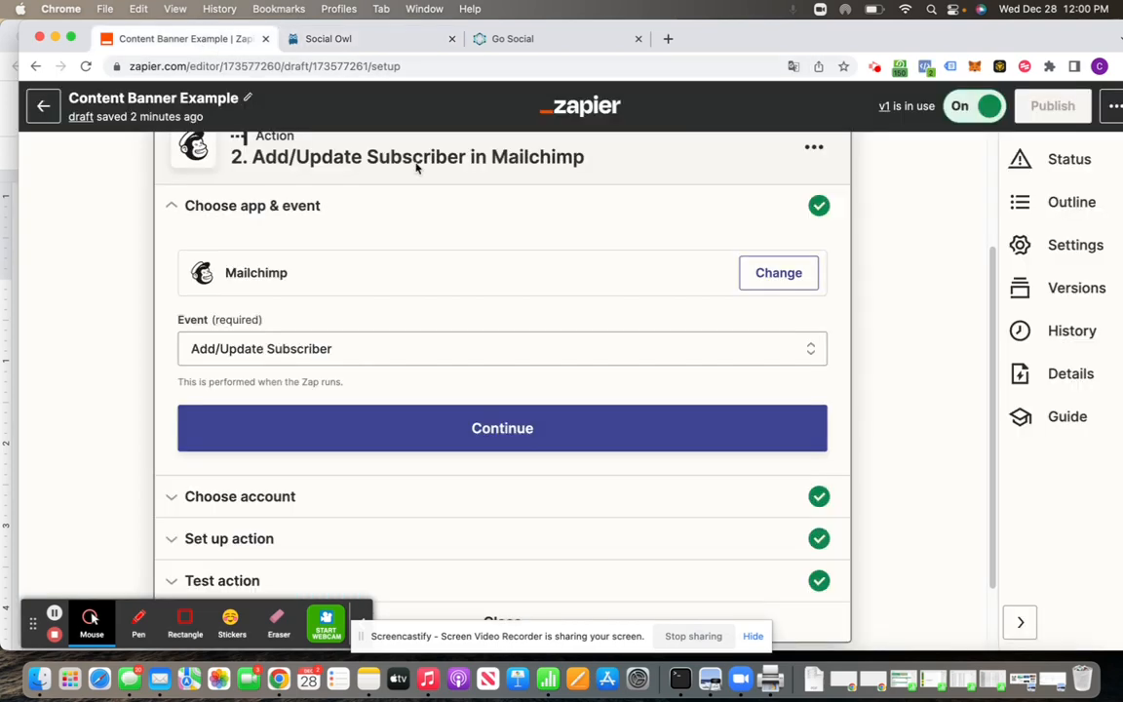
scroll(401, 351, down, 3)
click(281, 431)
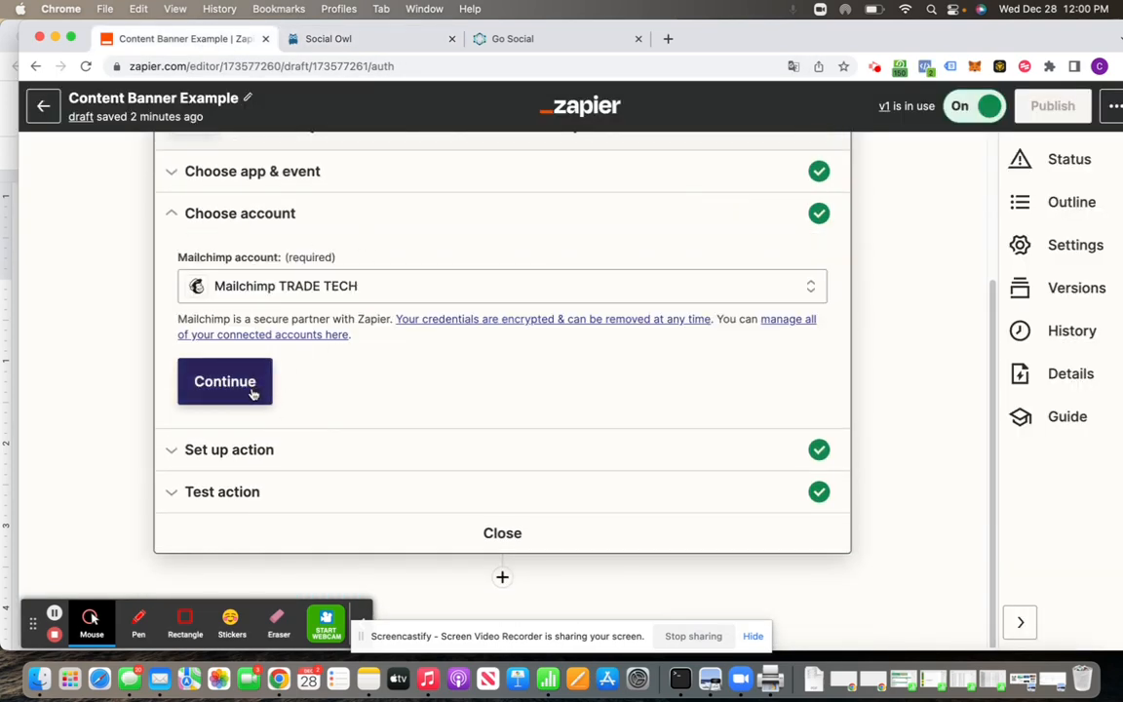
Step: Confirm the TRADE TECH account and map Subscriber Email to the webhook Email
click(236, 457)
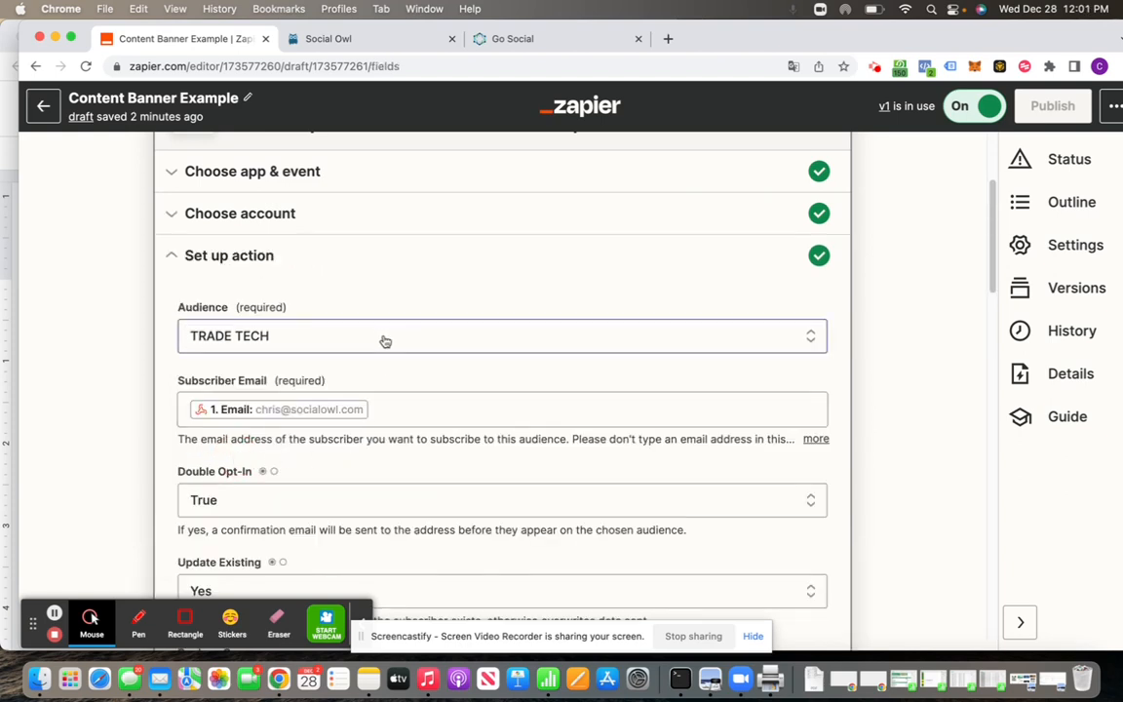
scroll(385, 341, down, 1)
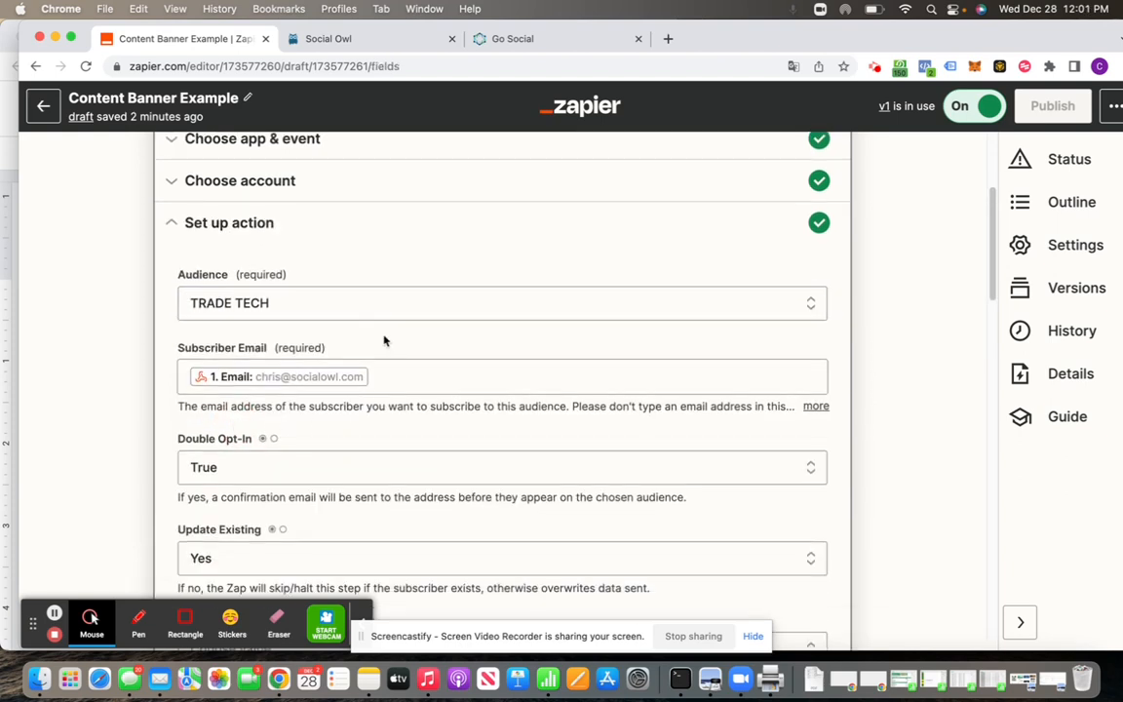
scroll(385, 340, down, 5)
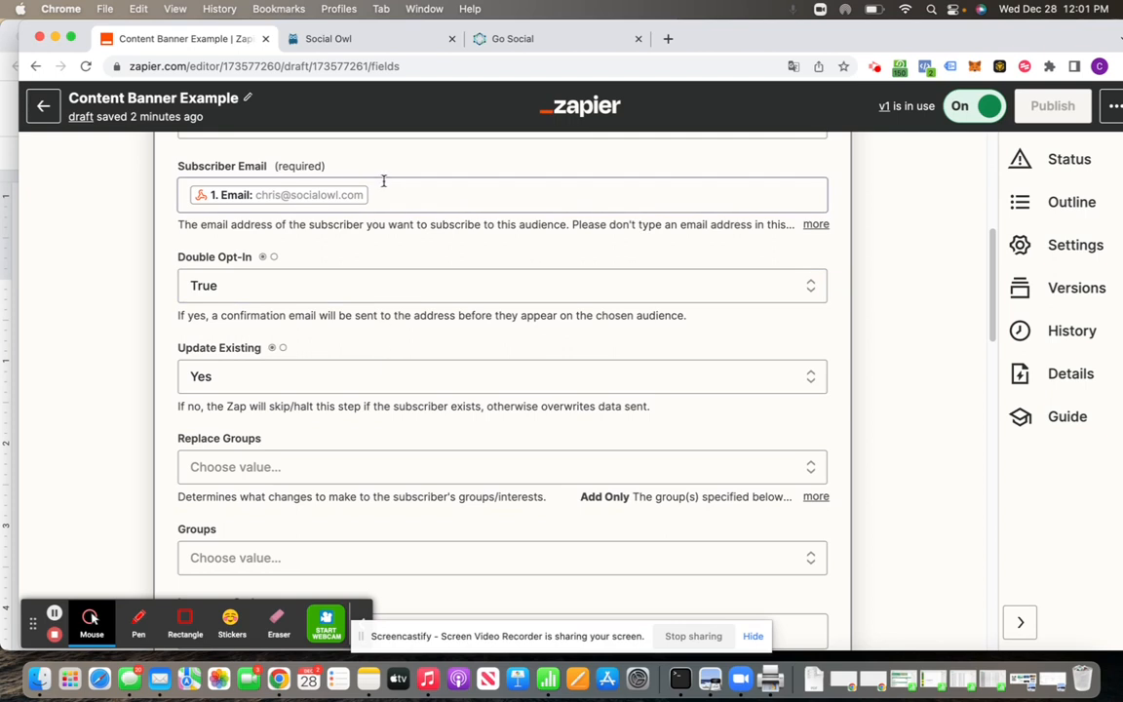
click(385, 192)
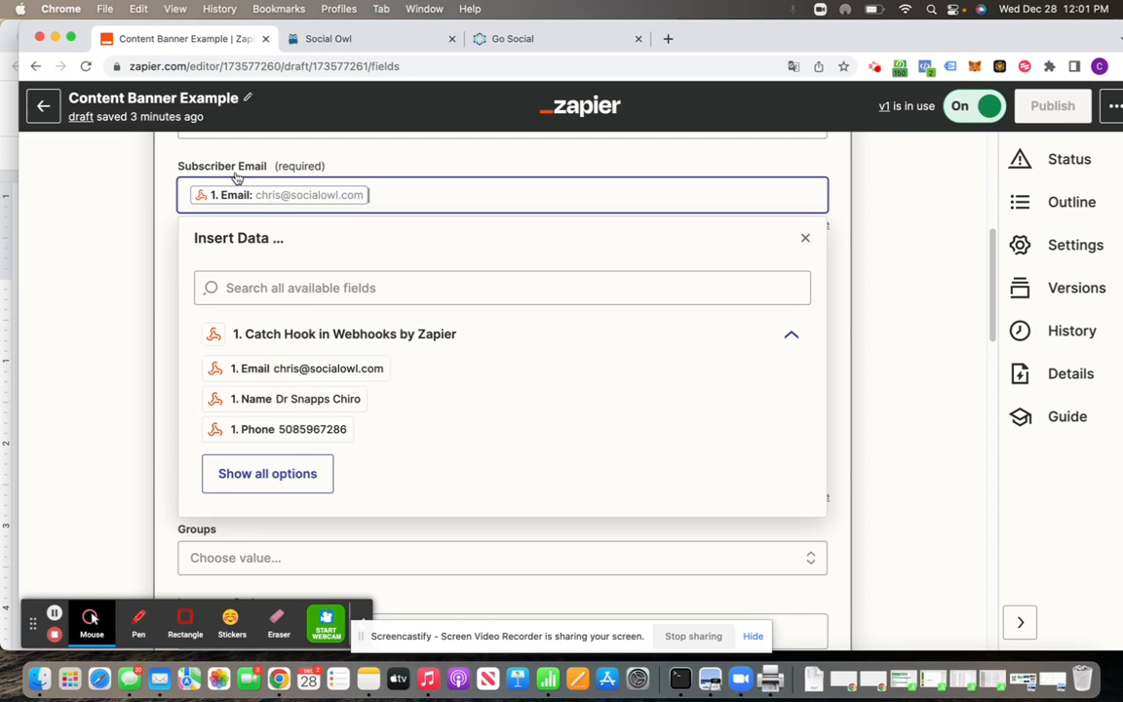
click(156, 236)
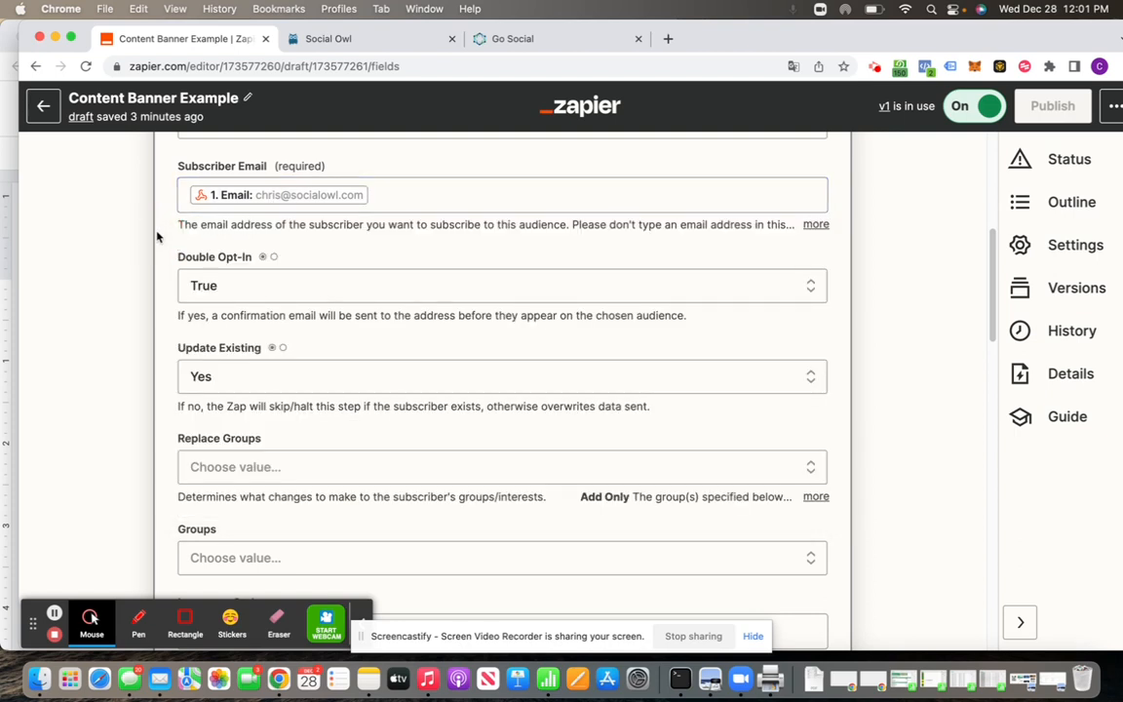
Step: Scroll down to the Tag(s) field and bring up its webhook data choices
scroll(165, 352, down, 3)
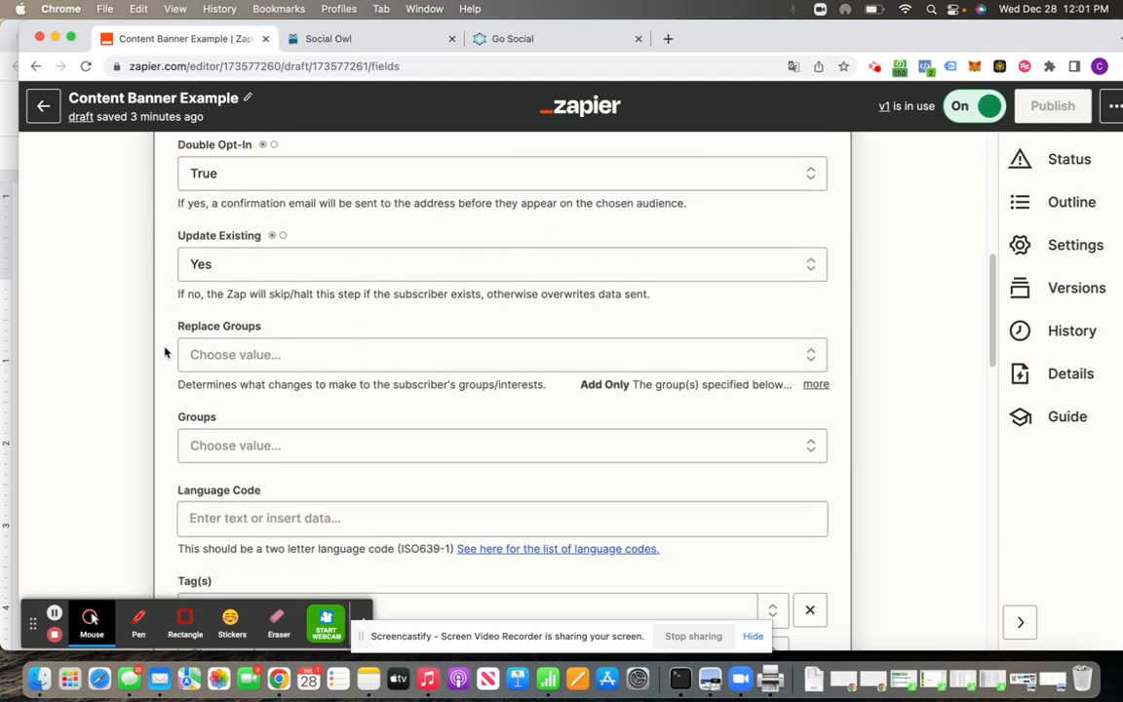
scroll(164, 352, down, 2)
scroll(165, 346, up, 2)
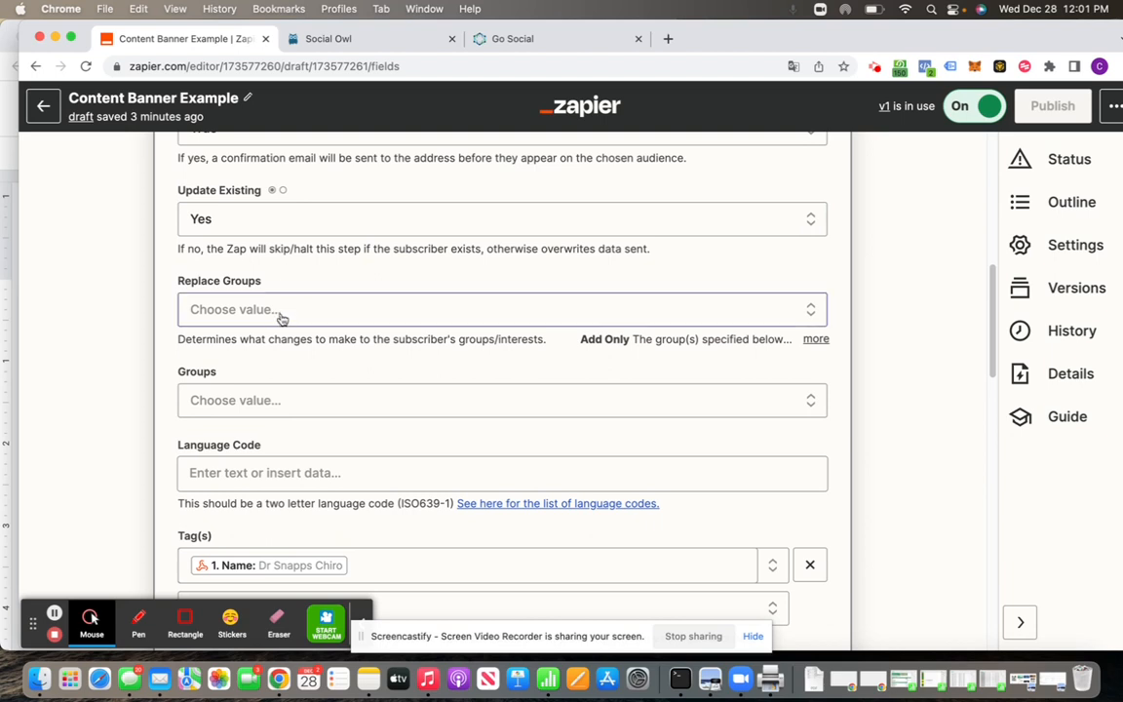
scroll(281, 320, down, 2)
scroll(282, 320, down, 2)
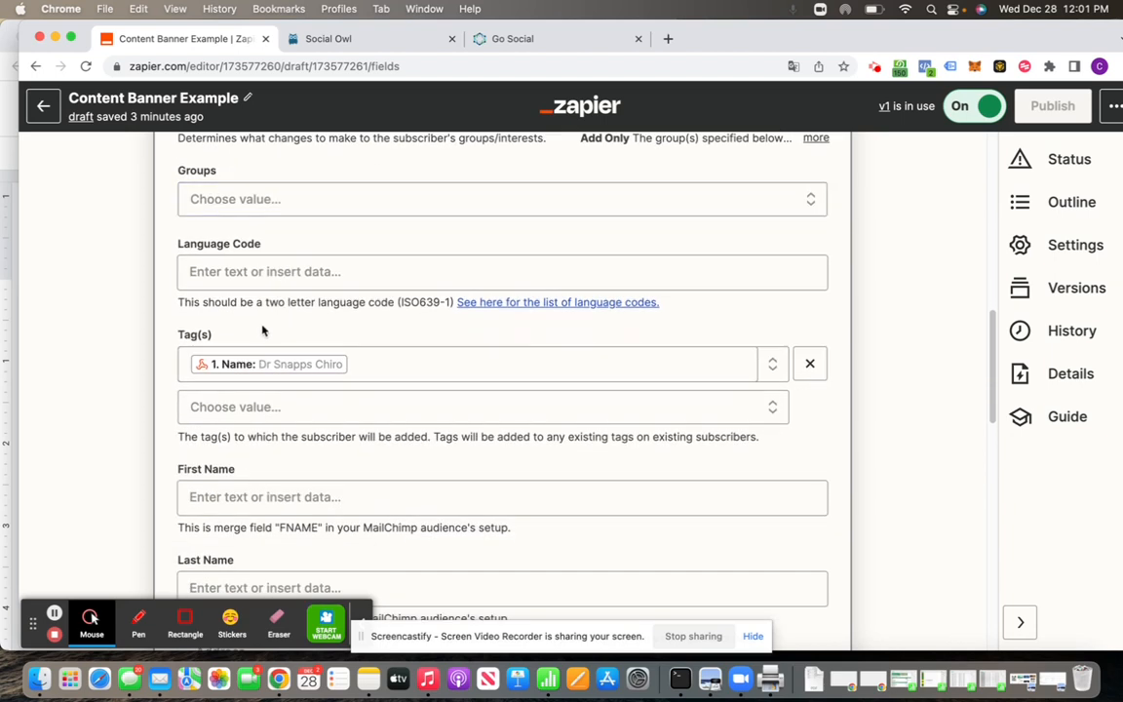
click(380, 369)
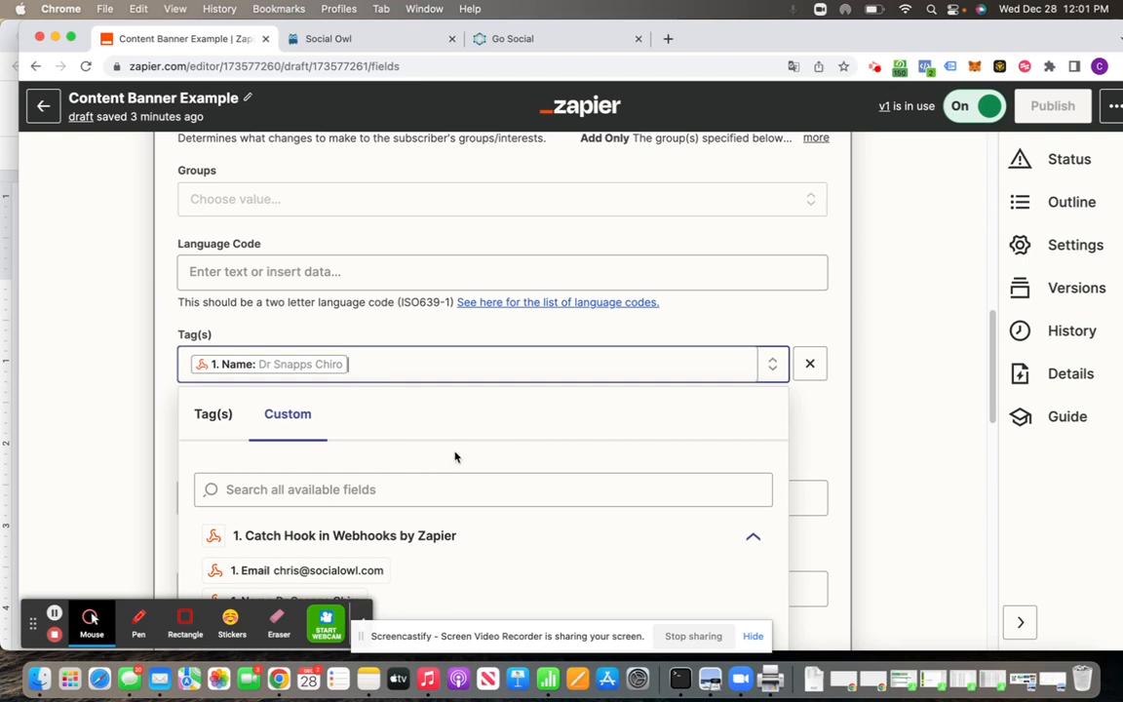
Step: Keep the webhook Name as Tag(s) and confirm Phone Number uses the webhook '1. Phone'
scroll(450, 443, down, 2)
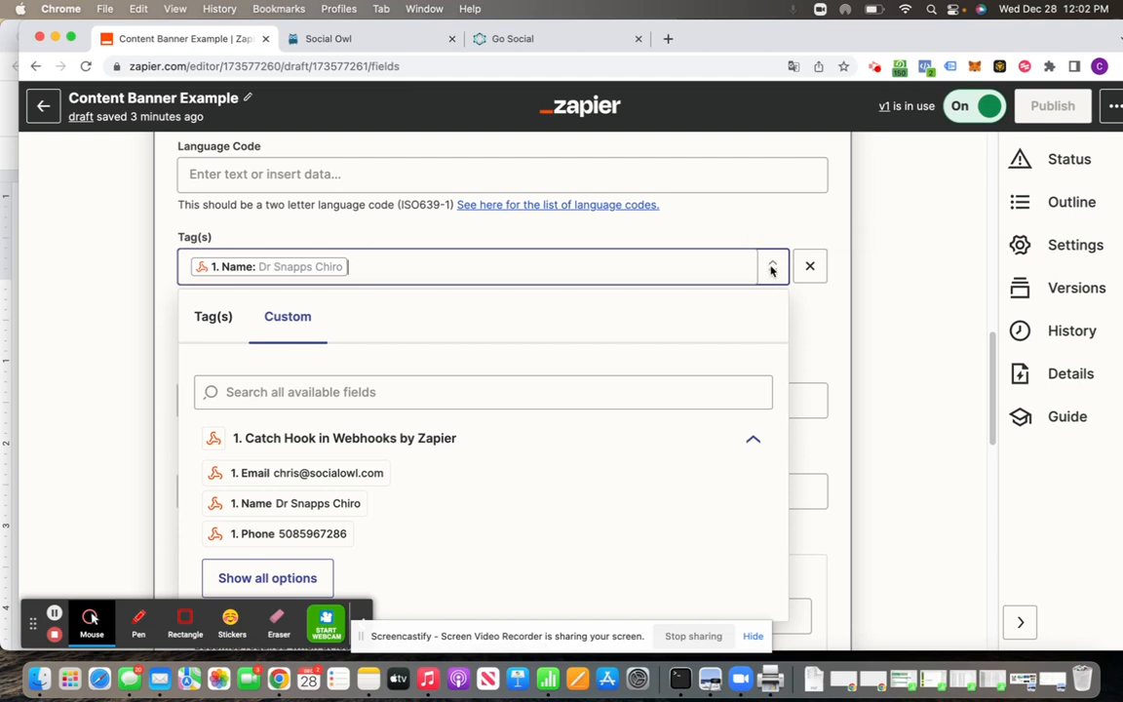
click(766, 232)
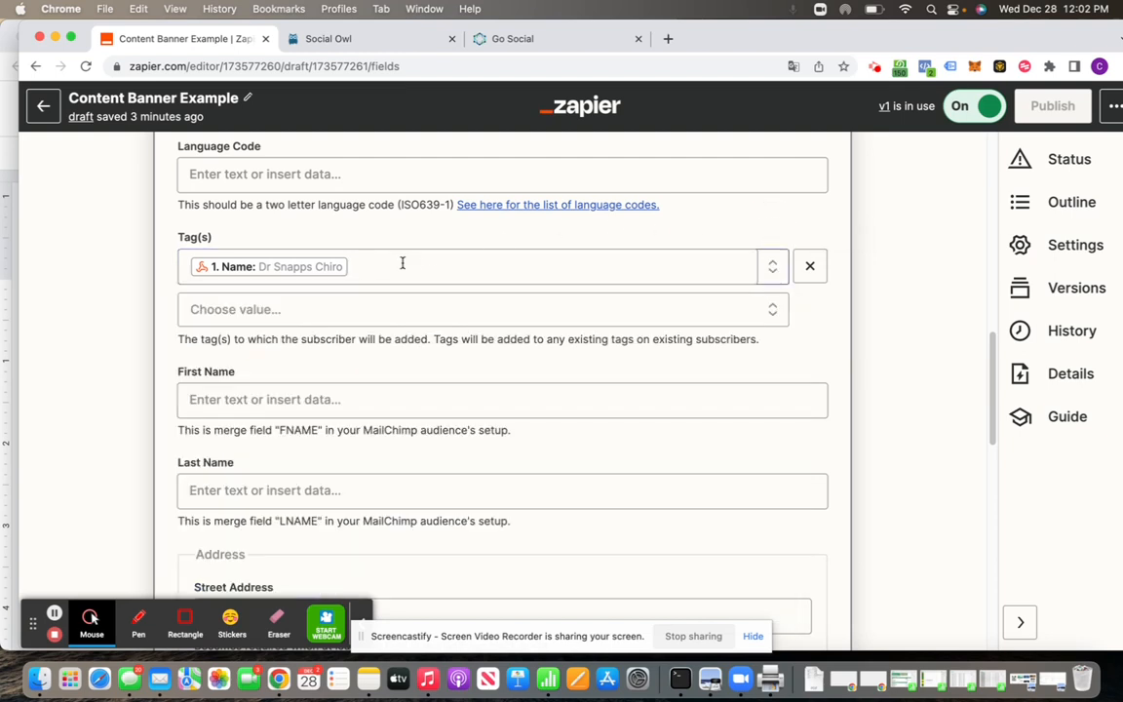
scroll(434, 403, down, 2)
scroll(434, 404, down, 10)
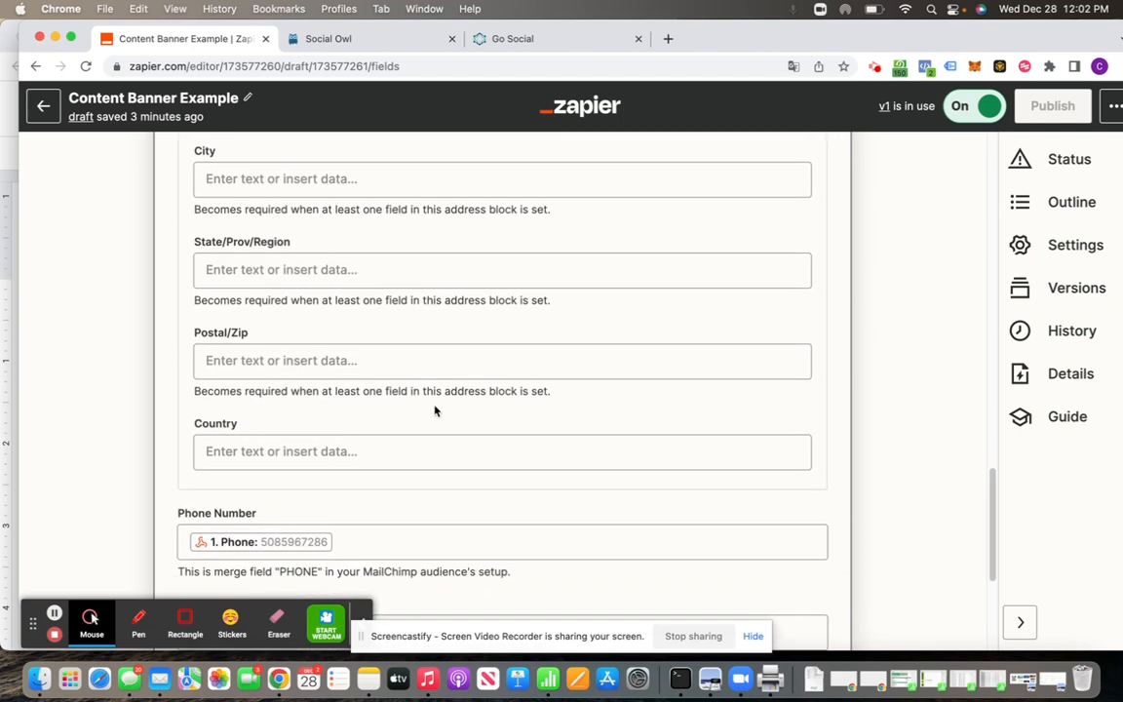
scroll(435, 411, down, 2)
click(361, 466)
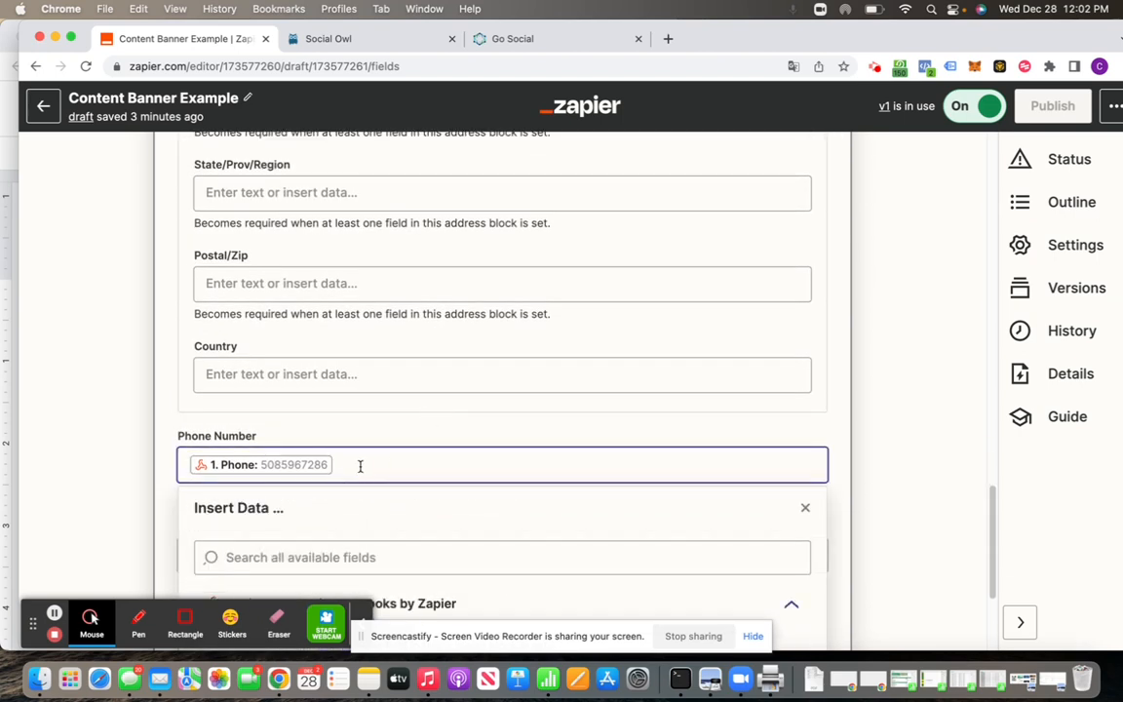
scroll(365, 478, down, 4)
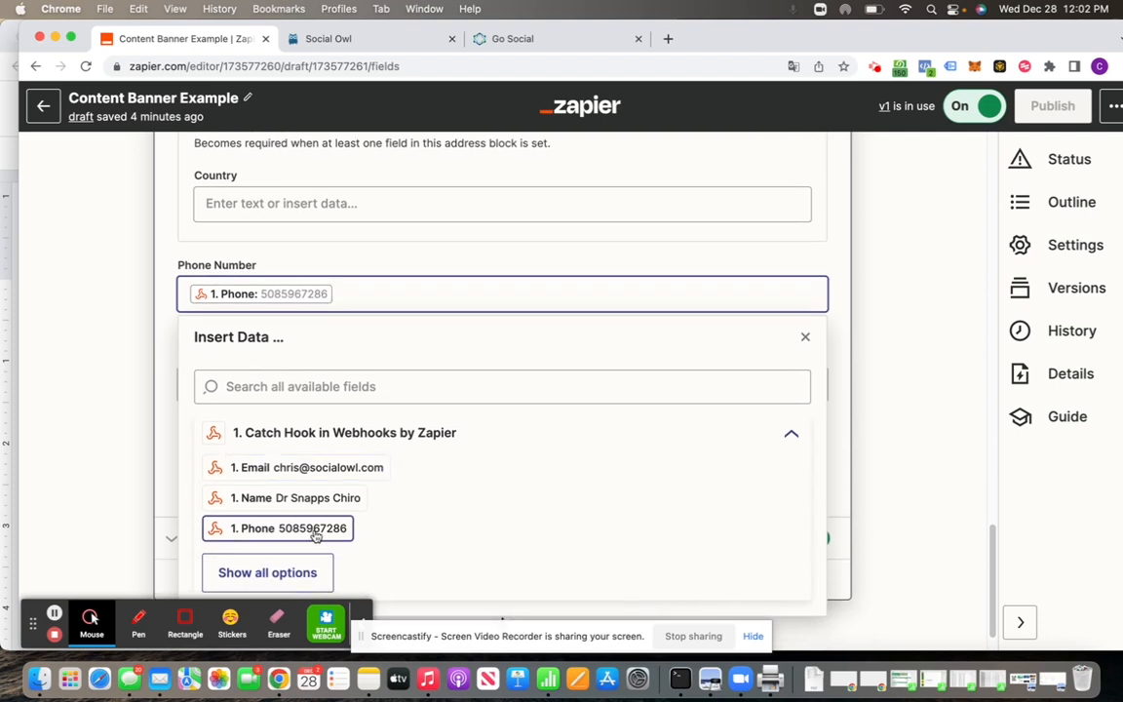
click(801, 337)
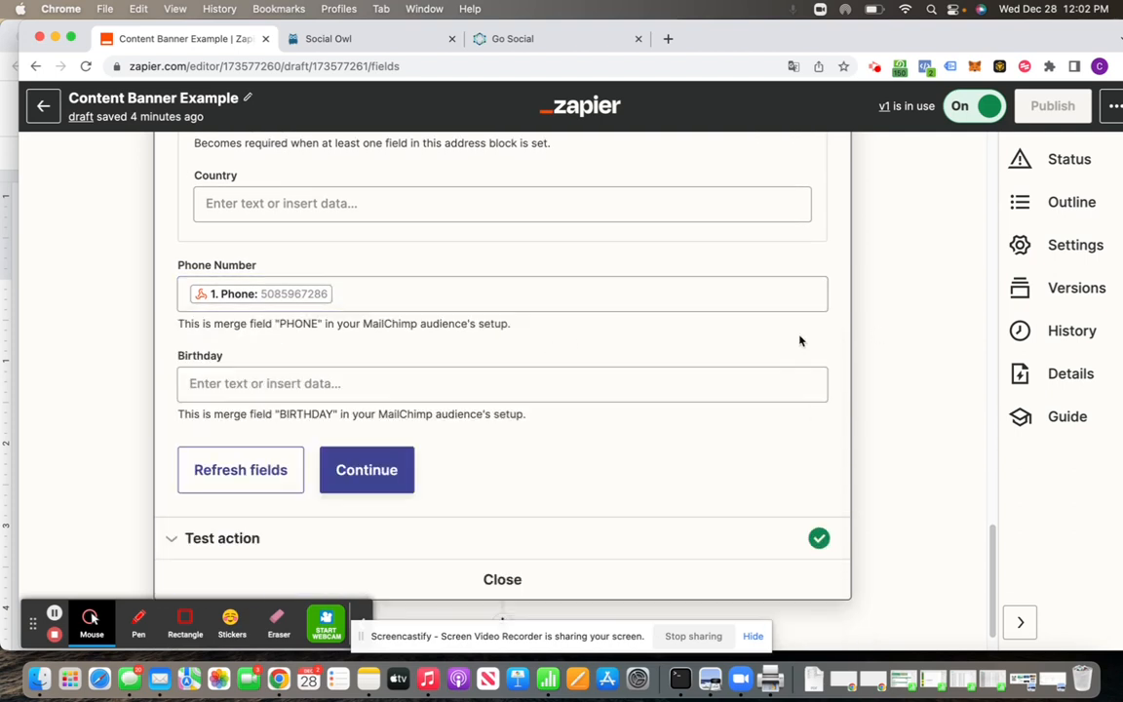
scroll(657, 321, down, 2)
Step: Test the Mailchimp action, confirming the sample subscriber's email and Dr Snapps Chiro tag
click(374, 453)
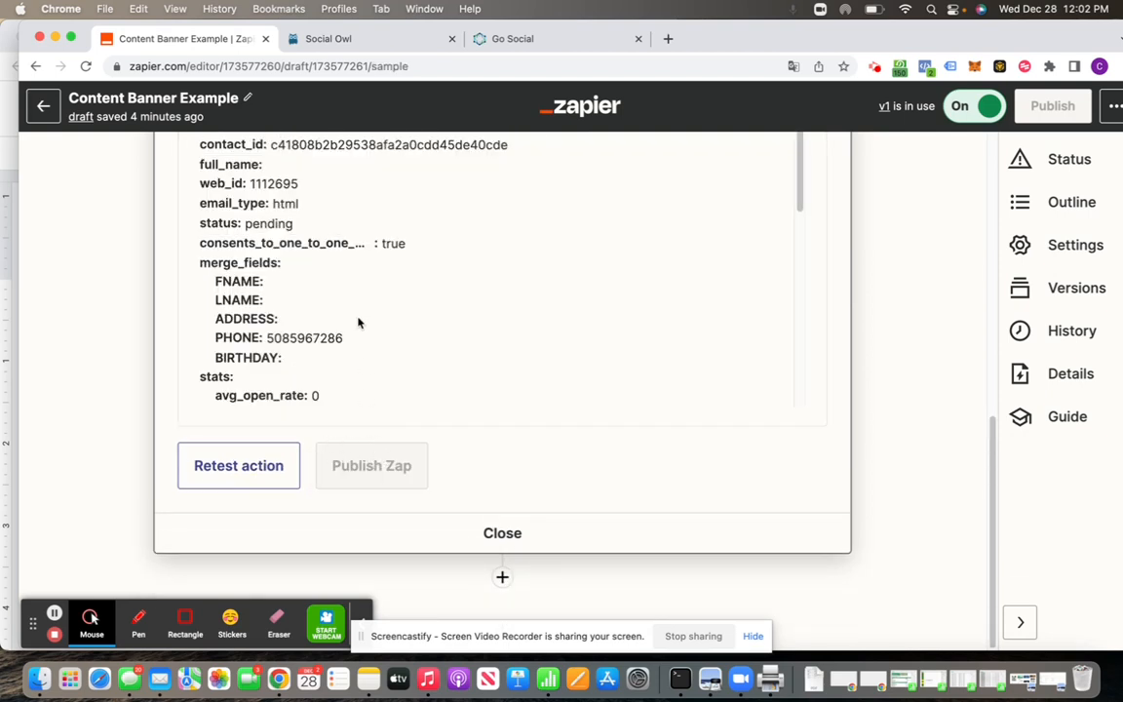
scroll(357, 323, up, 5)
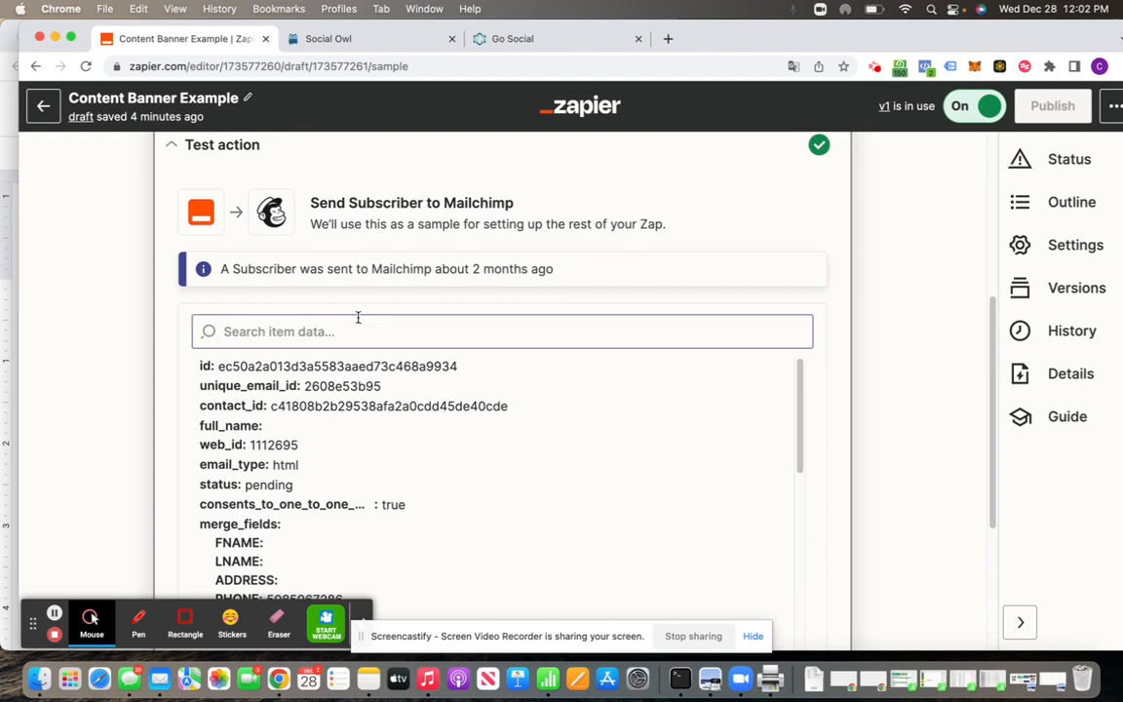
scroll(358, 319, up, 2)
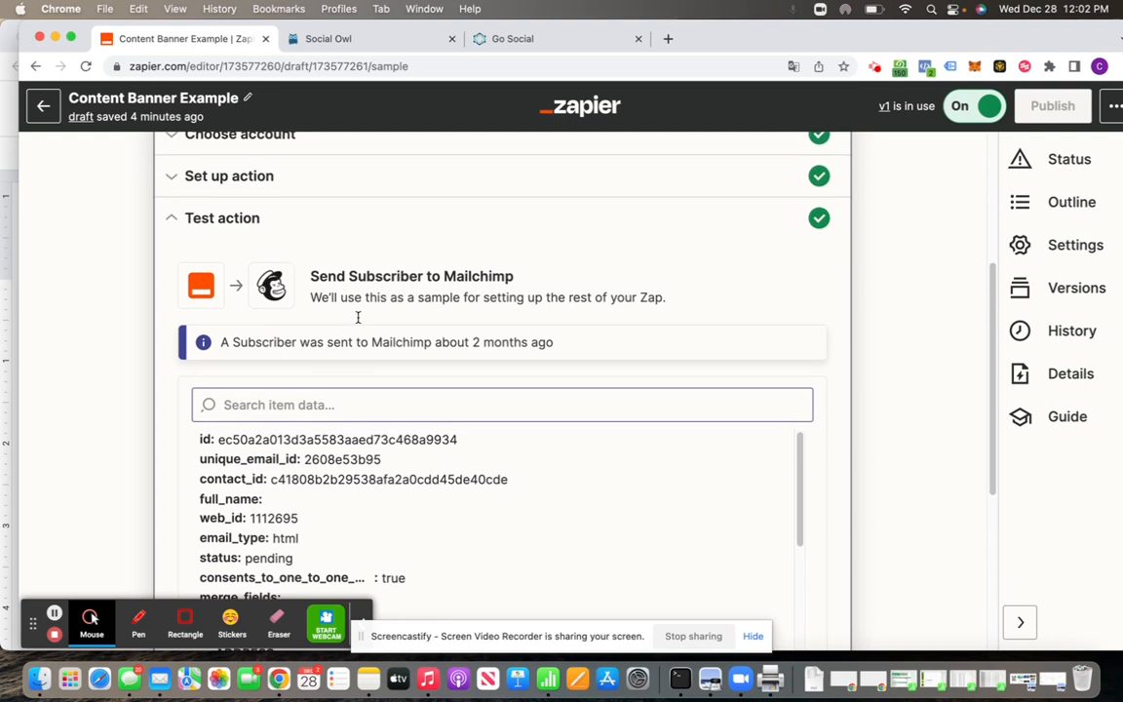
scroll(358, 318, down, 4)
scroll(358, 322, down, 2)
scroll(357, 322, down, 4)
scroll(357, 323, down, 6)
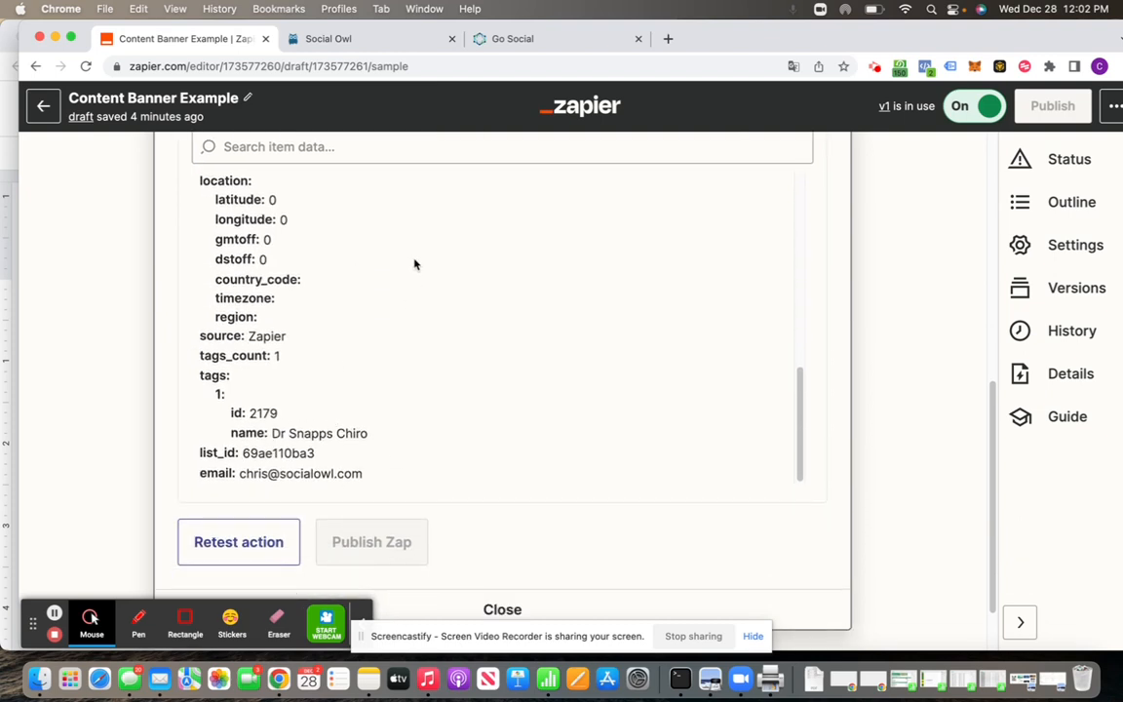
scroll(464, 406, down, 2)
scroll(464, 405, up, 3)
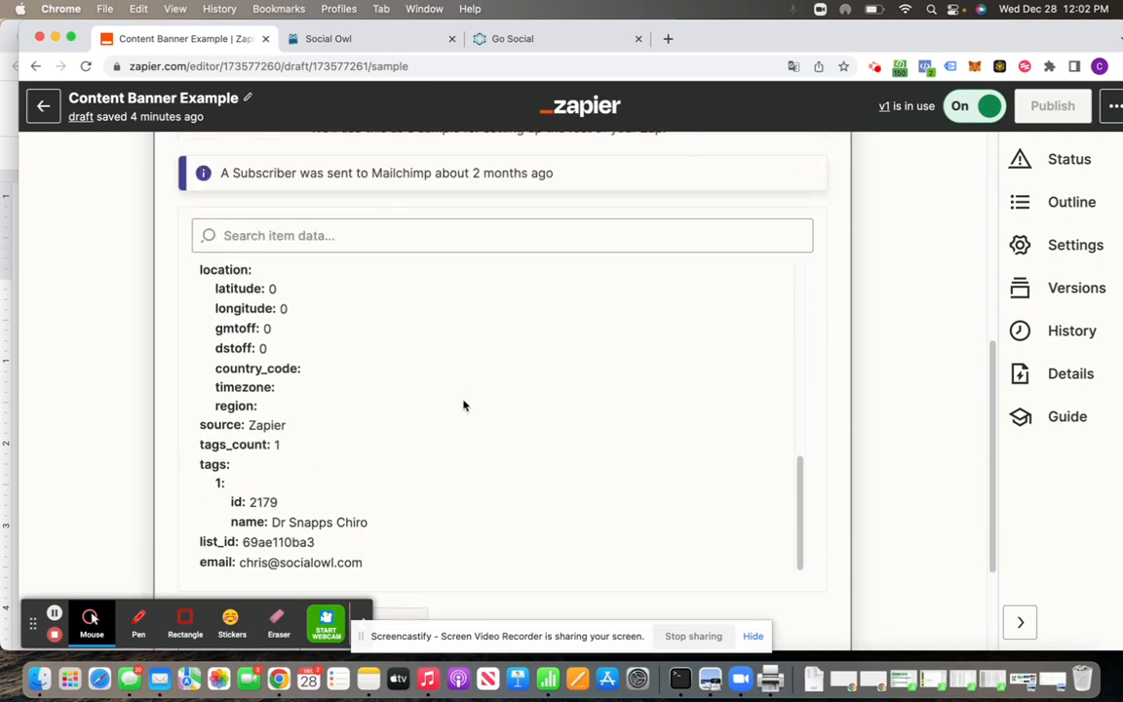
scroll(464, 406, down, 1)
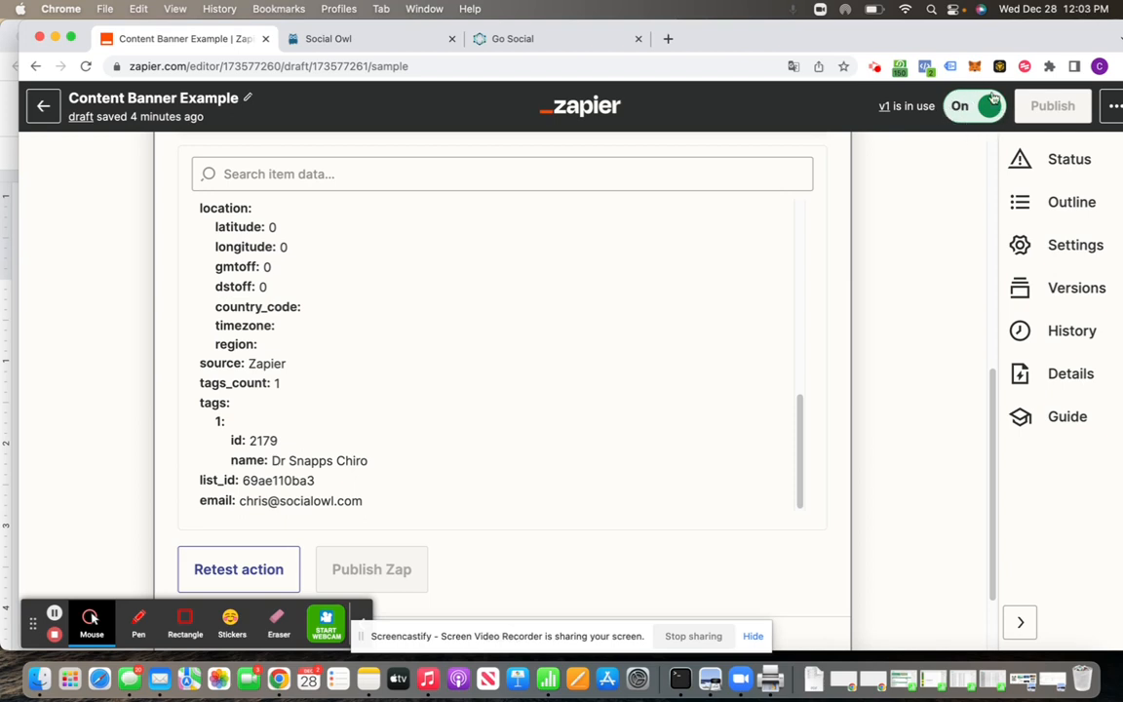
click(374, 38)
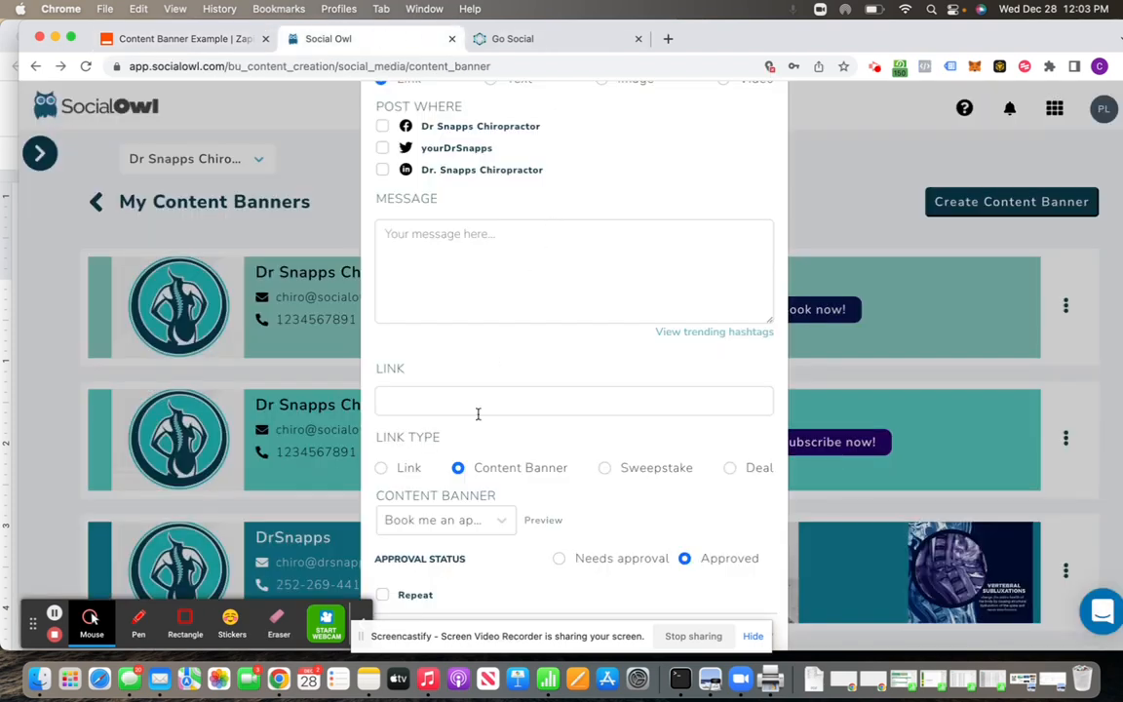
Step: Preview the Content Banner on the Go Social site, try its Phone No field, then return to the Zapier zap
click(541, 522)
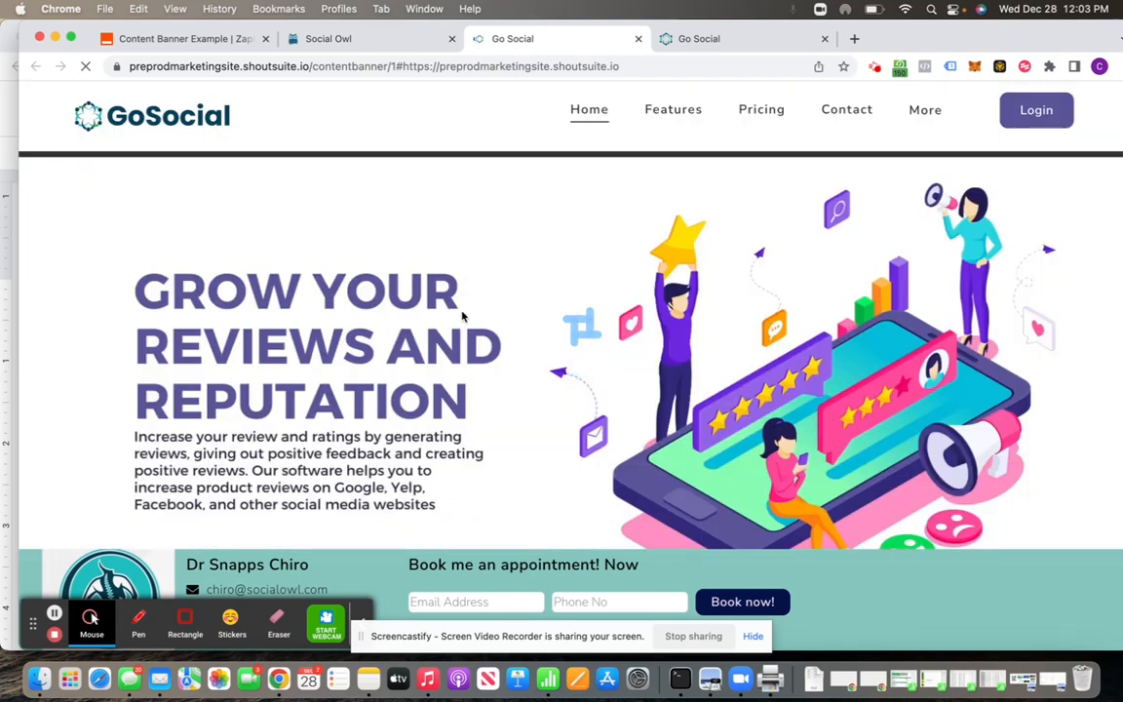
scroll(453, 507, down, 3)
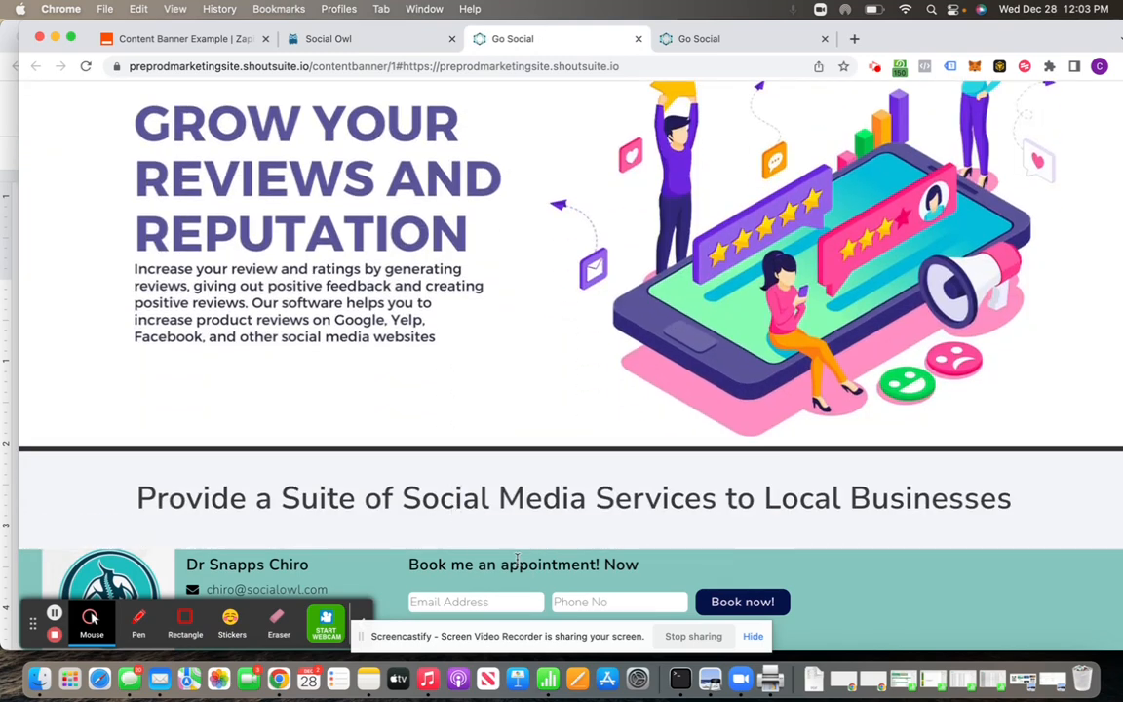
click(579, 600)
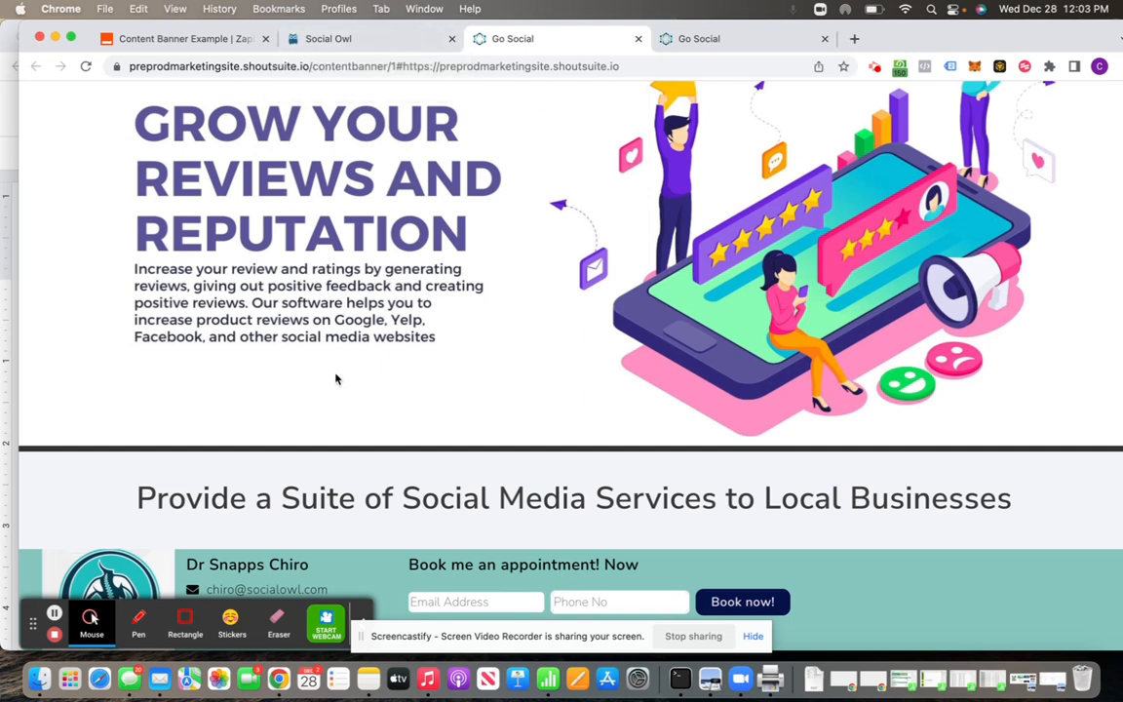
click(200, 39)
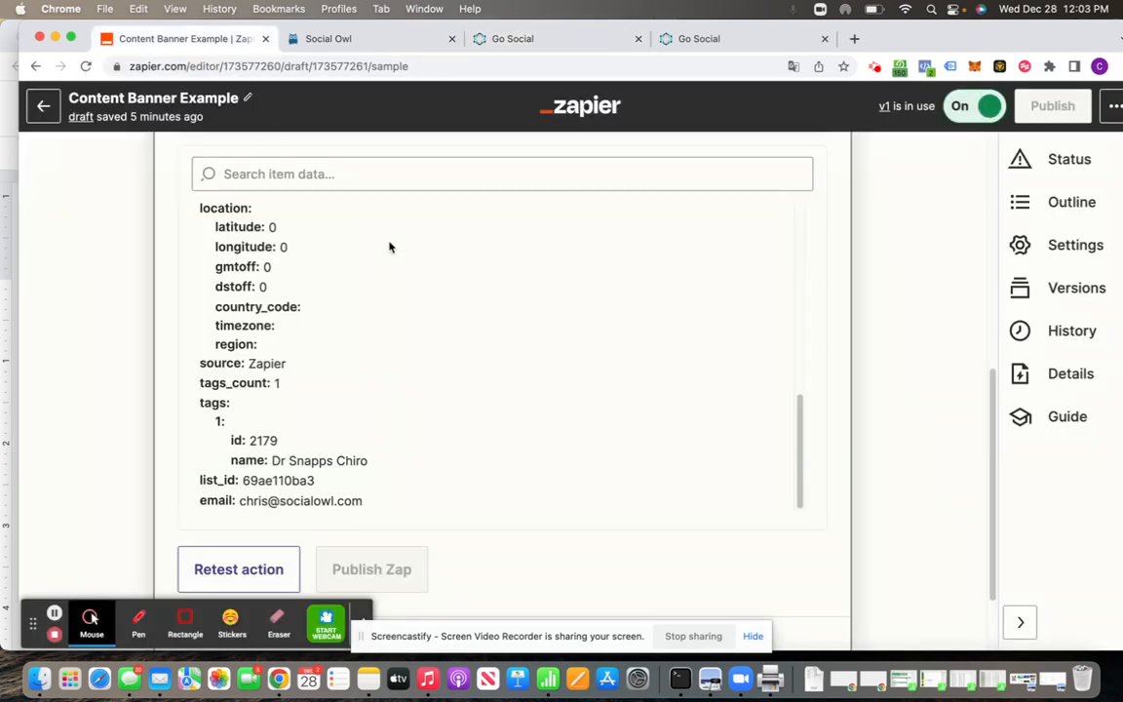
scroll(364, 429, down, 1)
scroll(363, 429, up, 5)
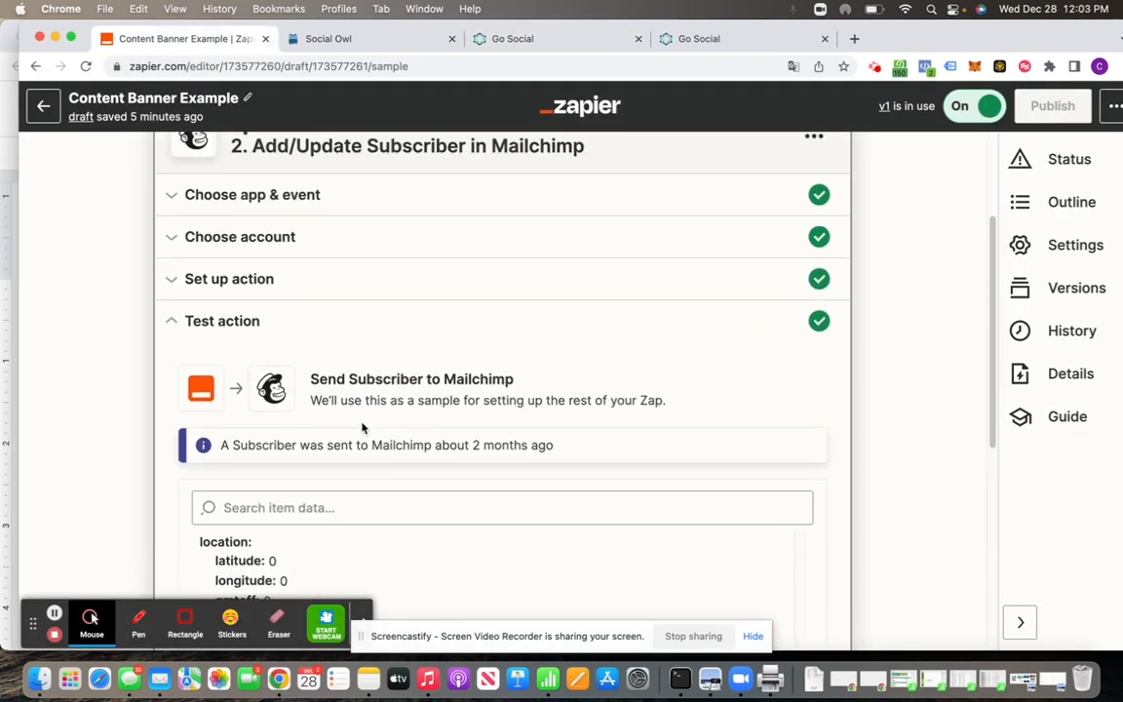
scroll(362, 429, up, 3)
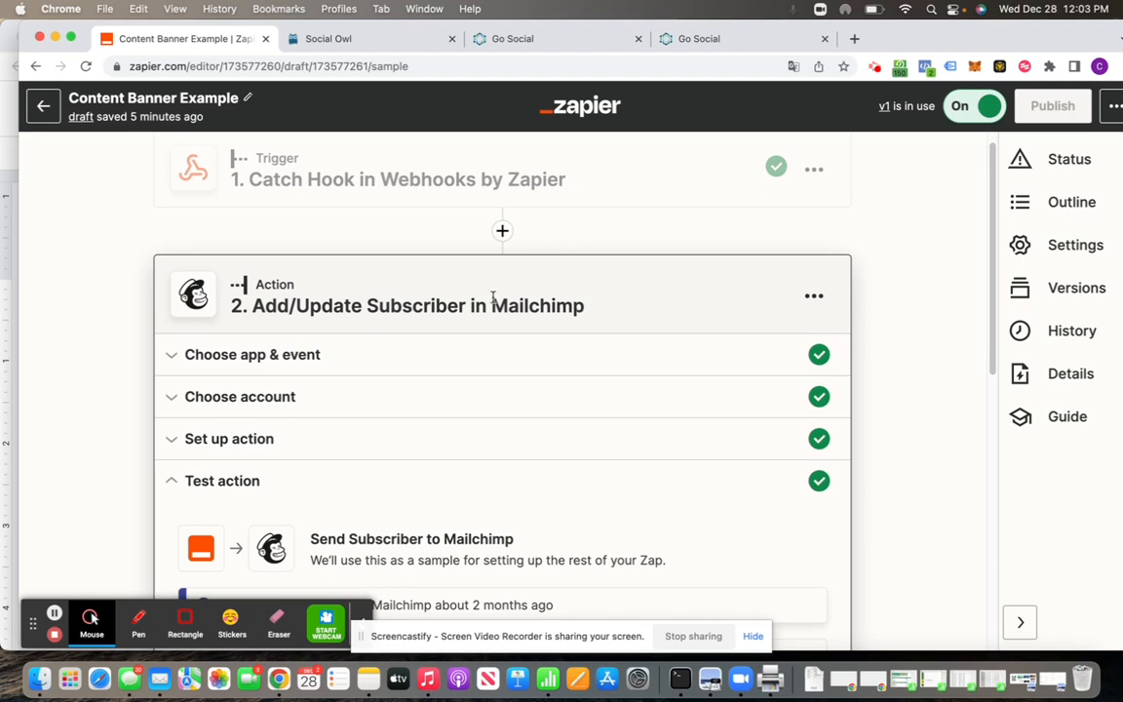